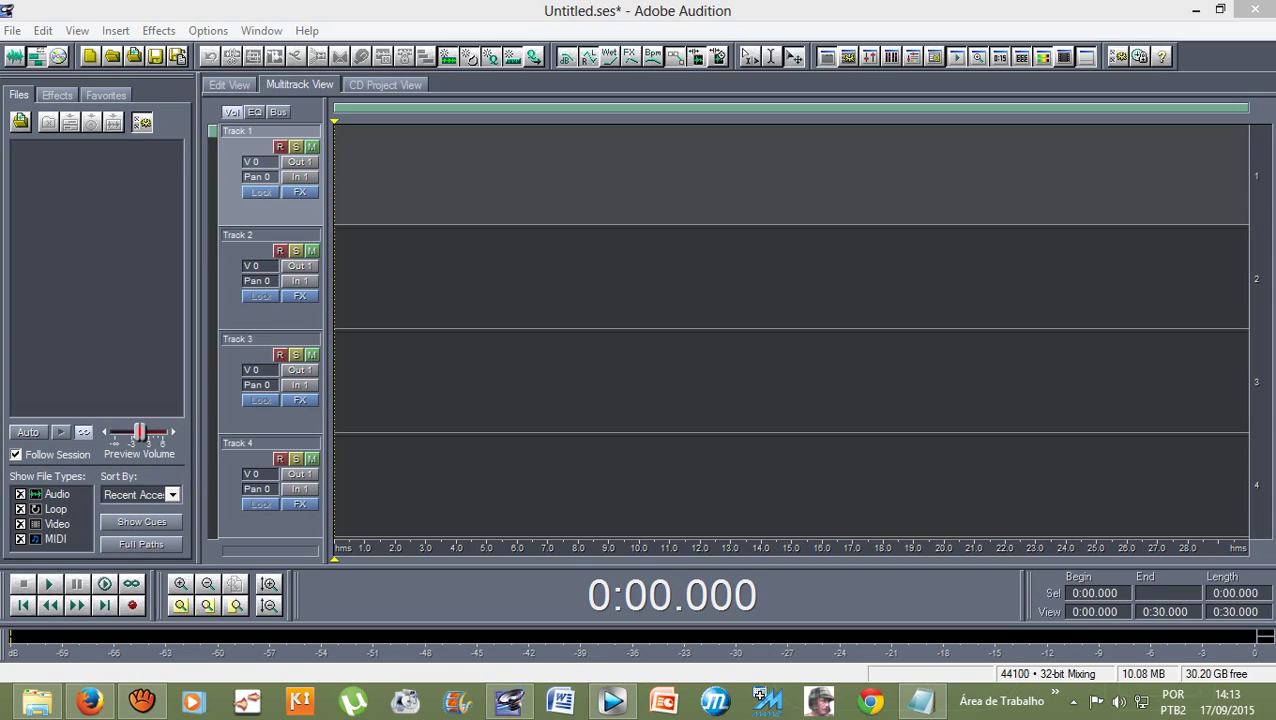
Start a new multitrack session so that its sample rate can be chosen
key(alt)
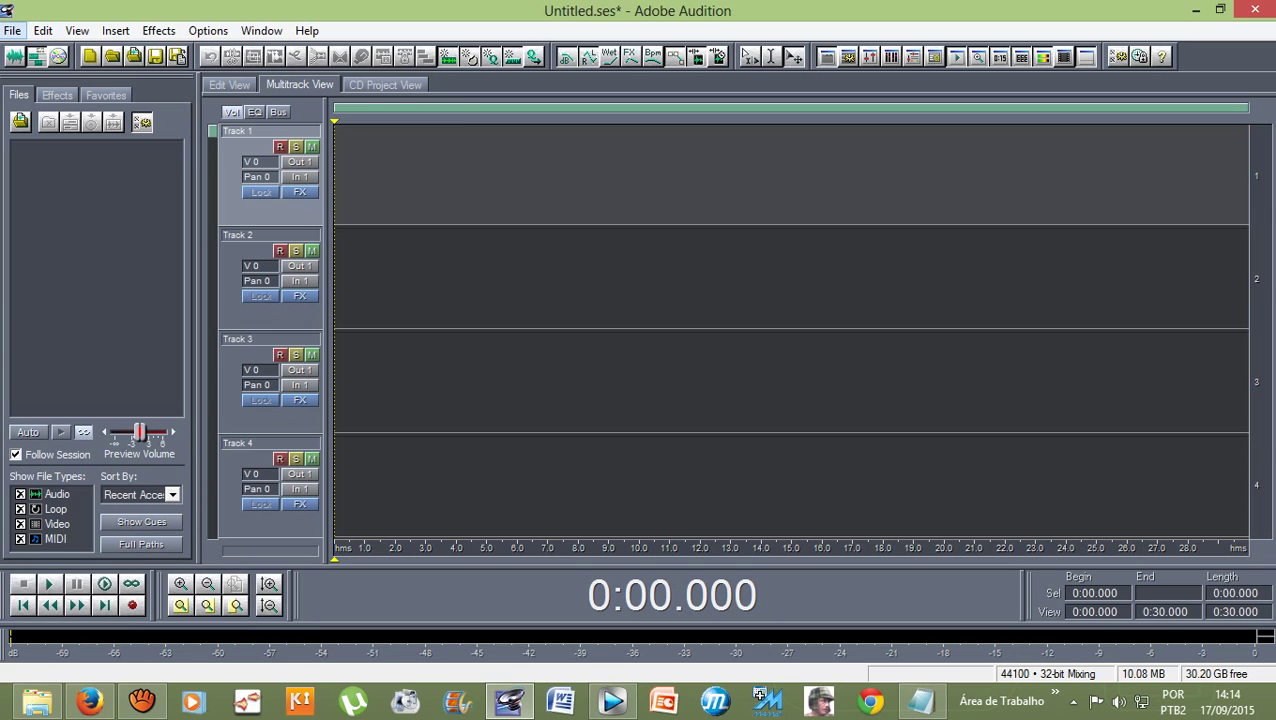
key(Down)
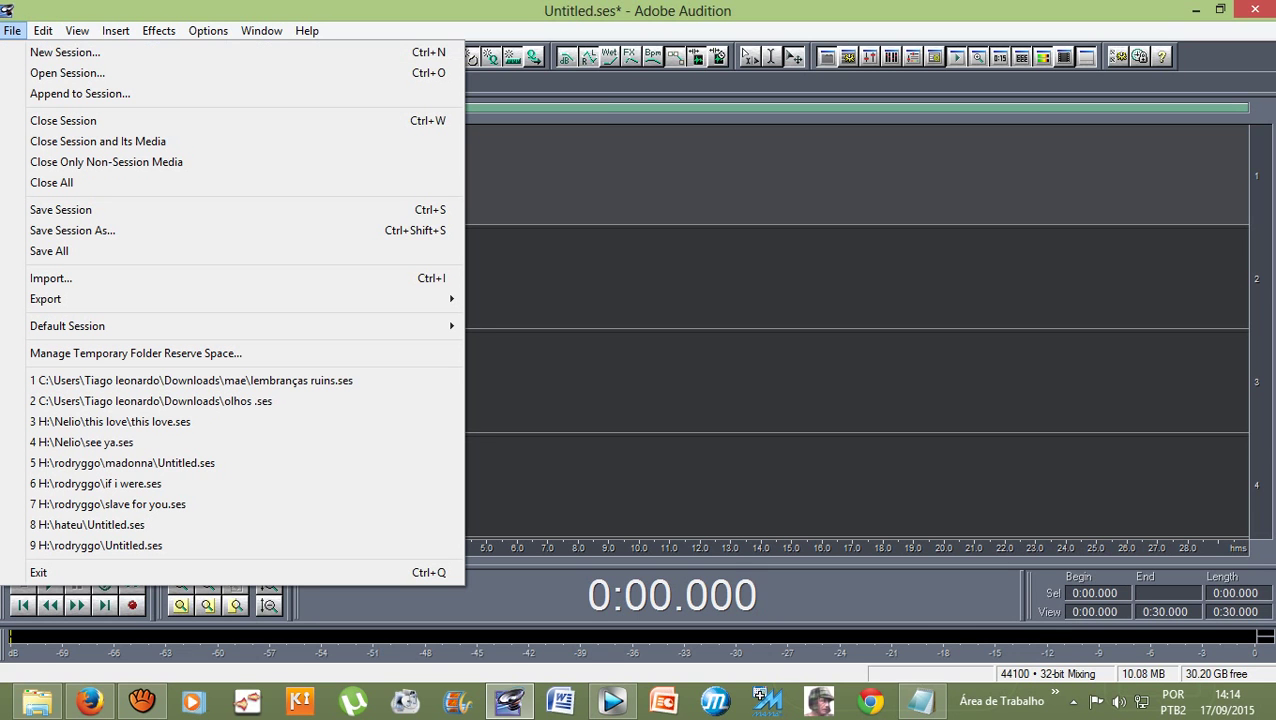
key(Down)
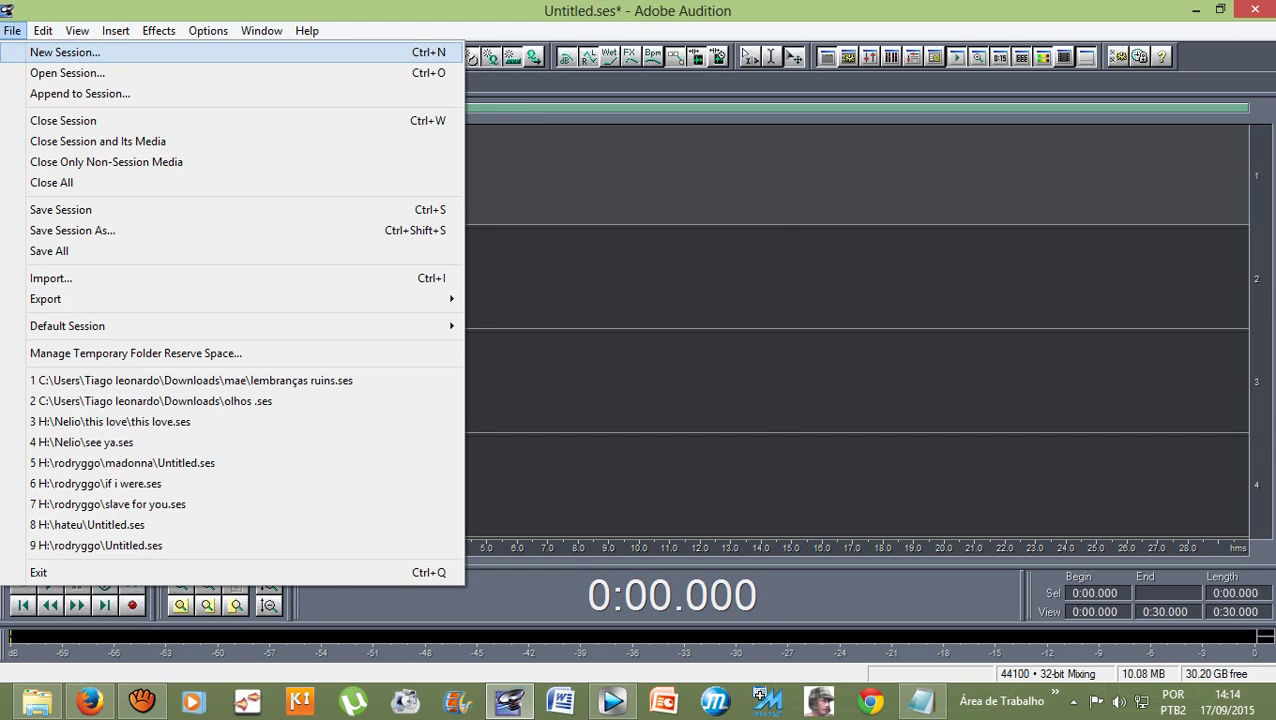
key(Return)
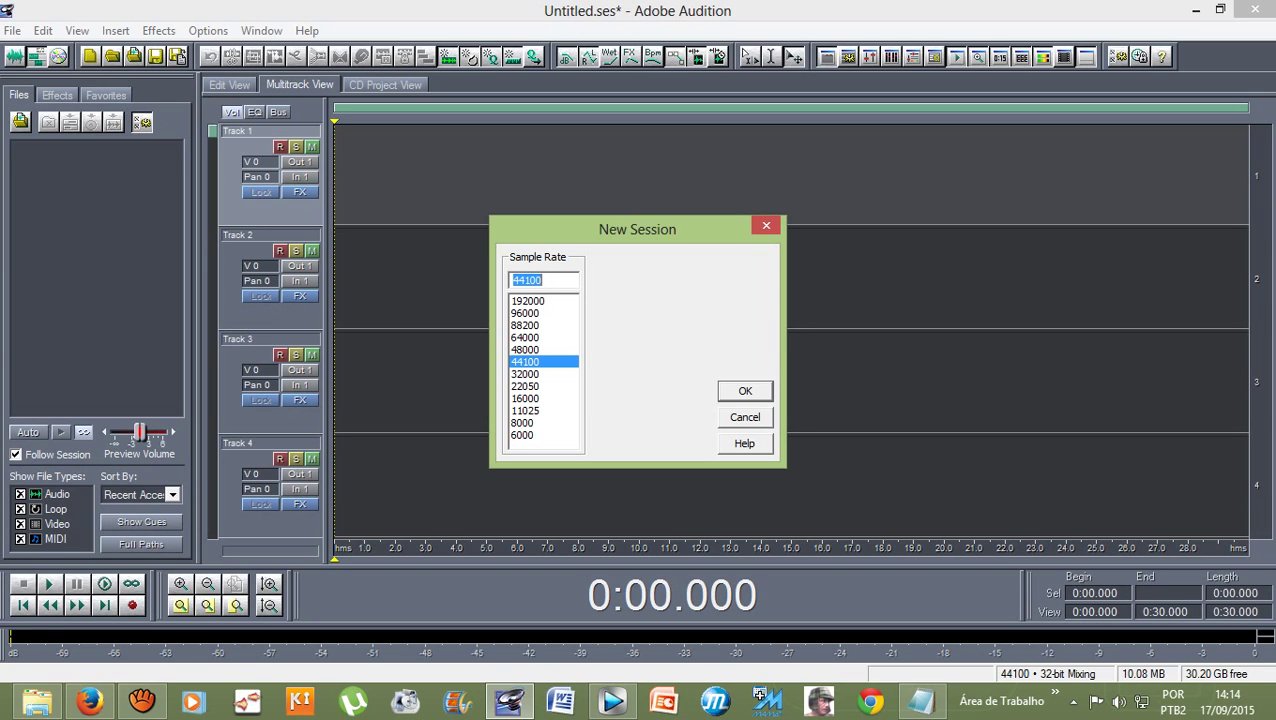
Try 6000, 44100 and 192000 Hz as the new session's sample rate
text(6000)
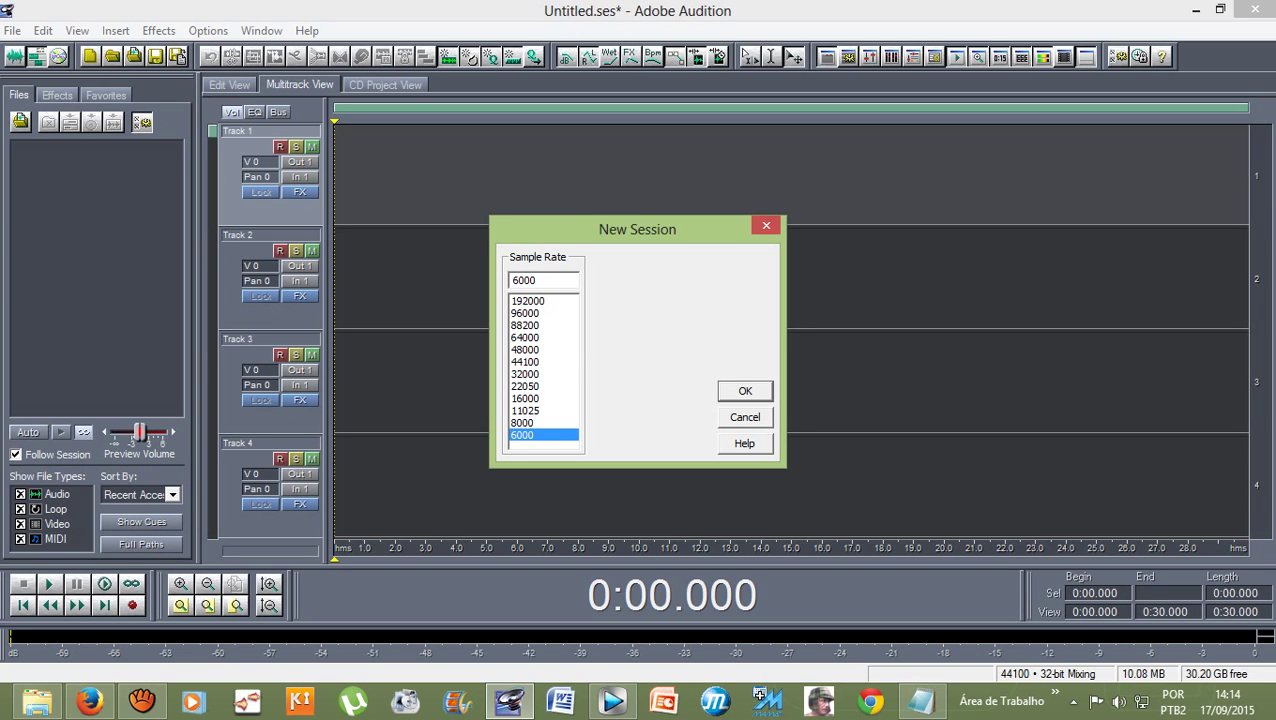
key(BackSpace)
key(BackSpace)
key(BackSpace)
key(BackSpace)
text(44100)
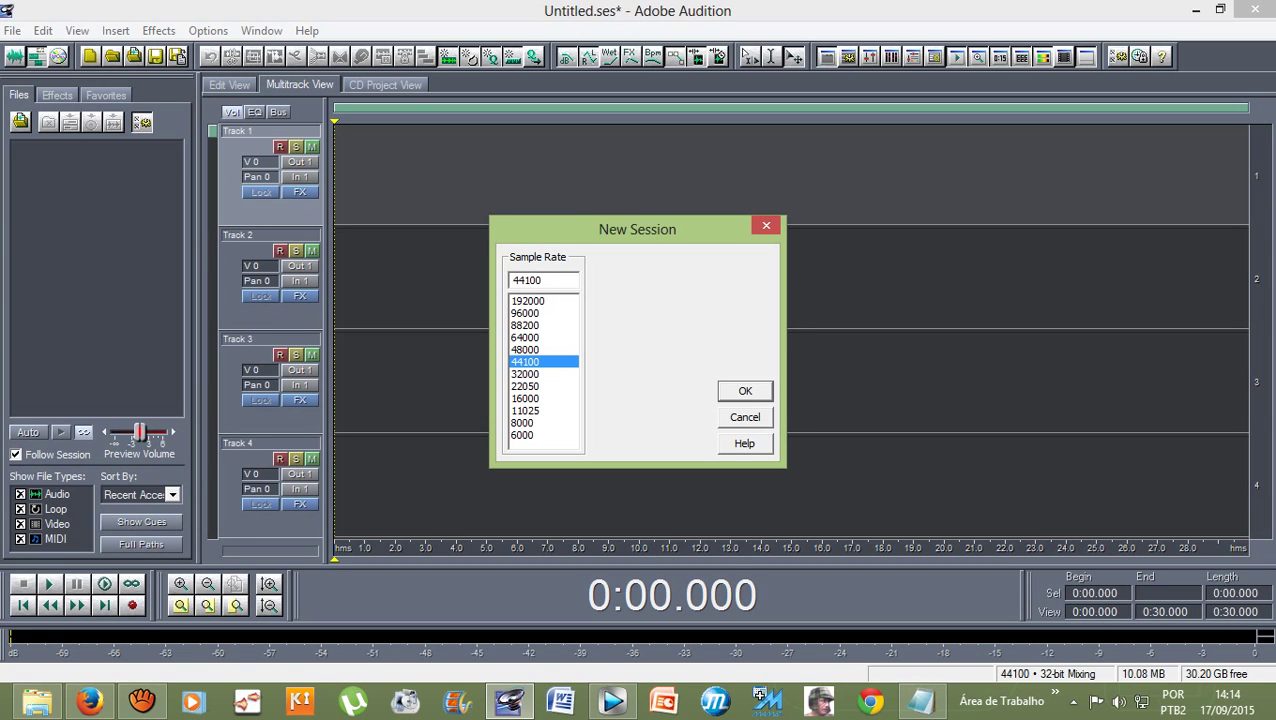
click(527, 300)
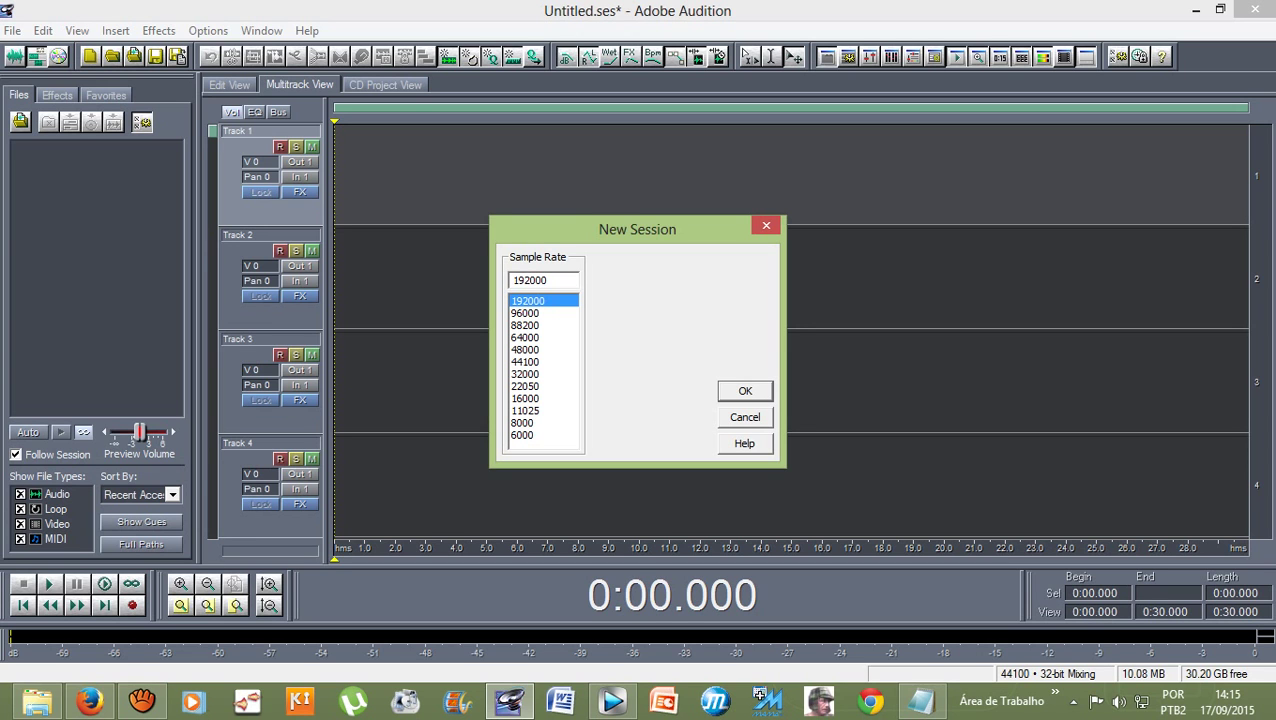
Set the sample rate to 64000 Hz and create the session
click(525, 337)
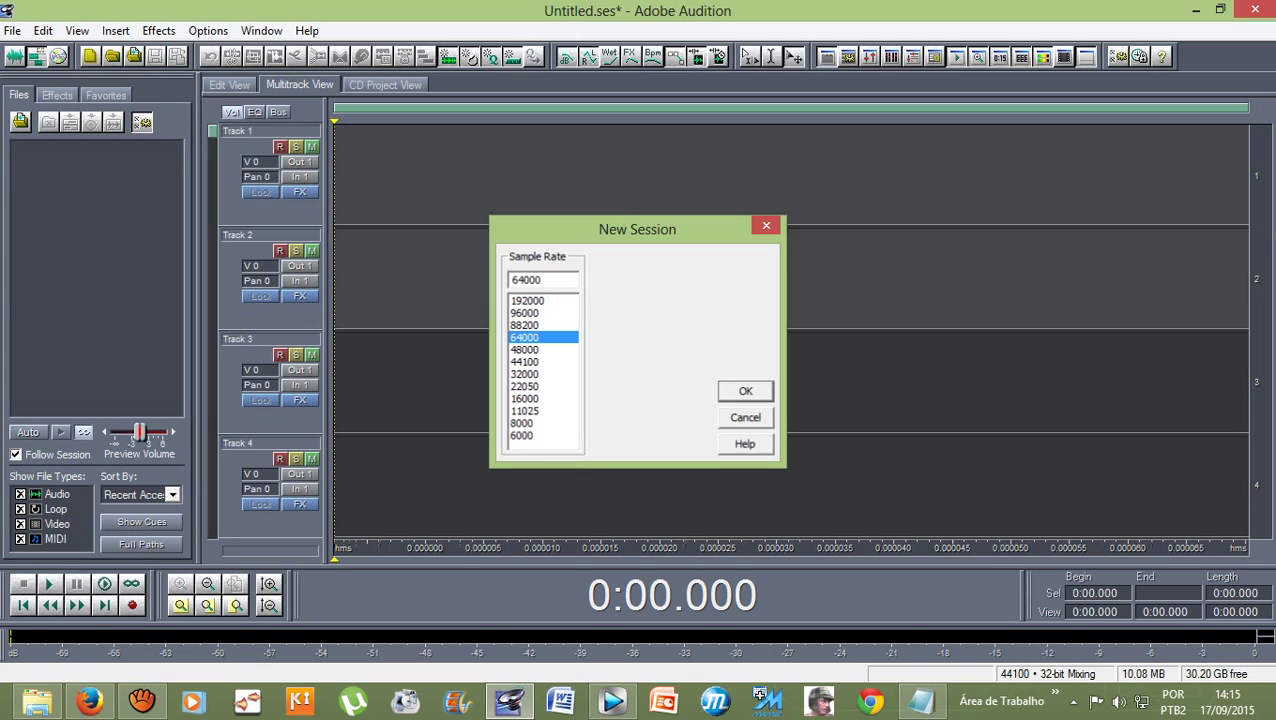
key(Return)
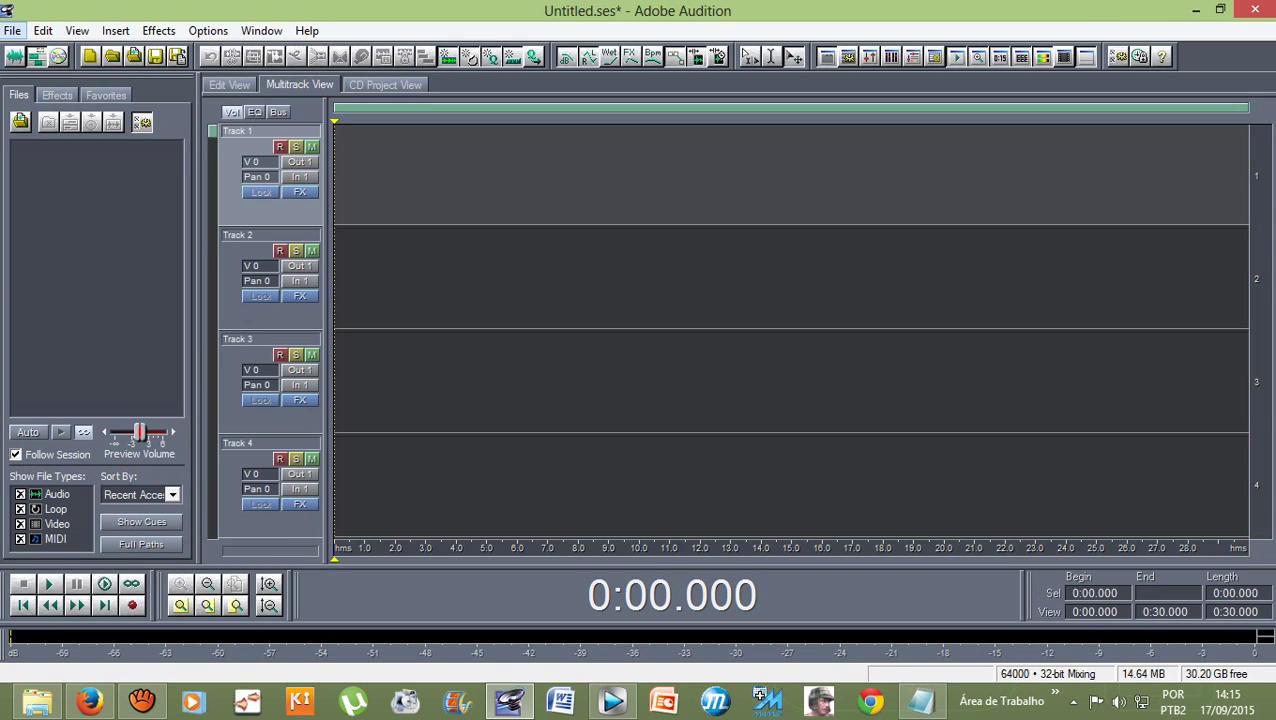
Try to import the Lean On (Instrumental) MP3 from Downloads and close the partially loaded file
click(12, 30)
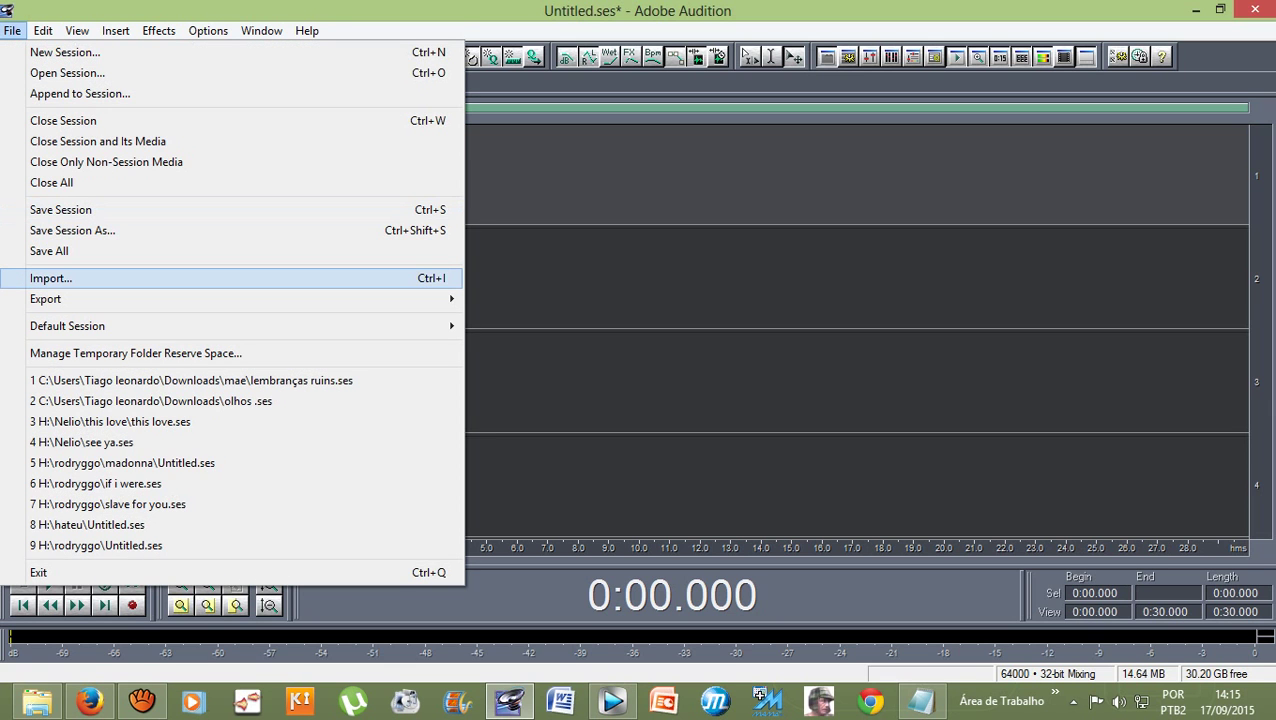
click(50, 278)
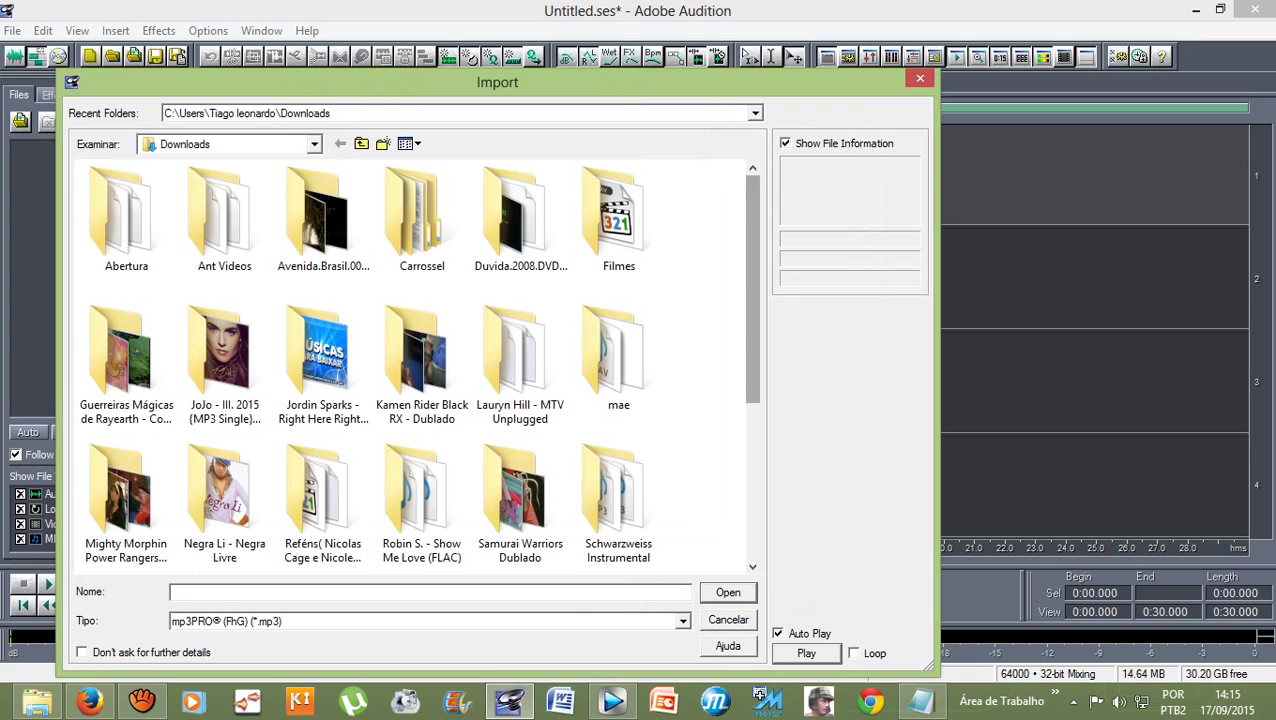
scroll(415, 365, down, 3)
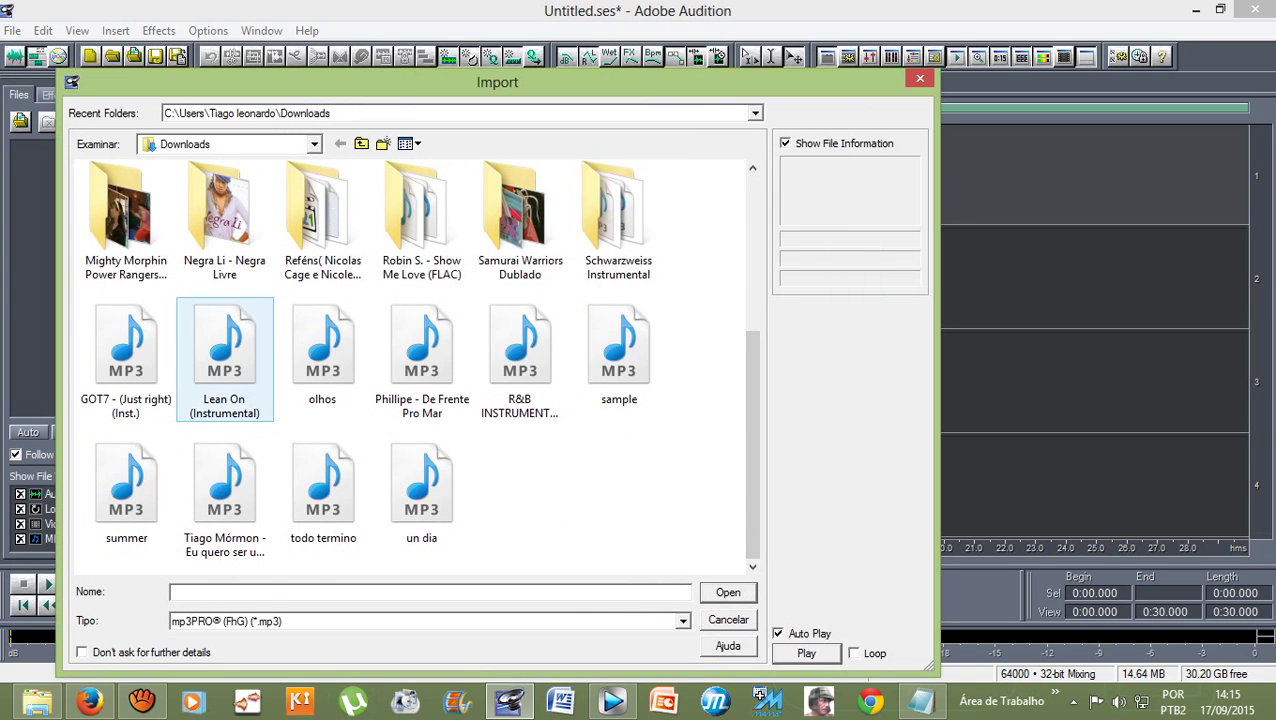
click(224, 350)
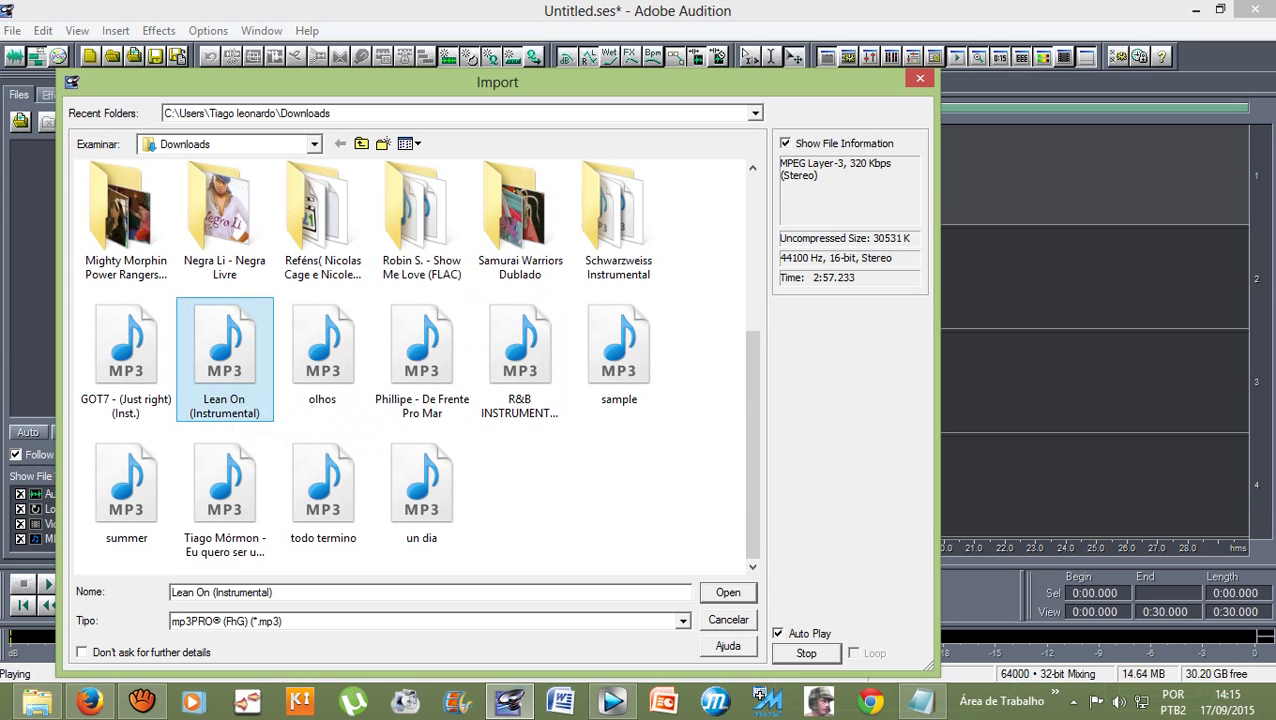
key(Return)
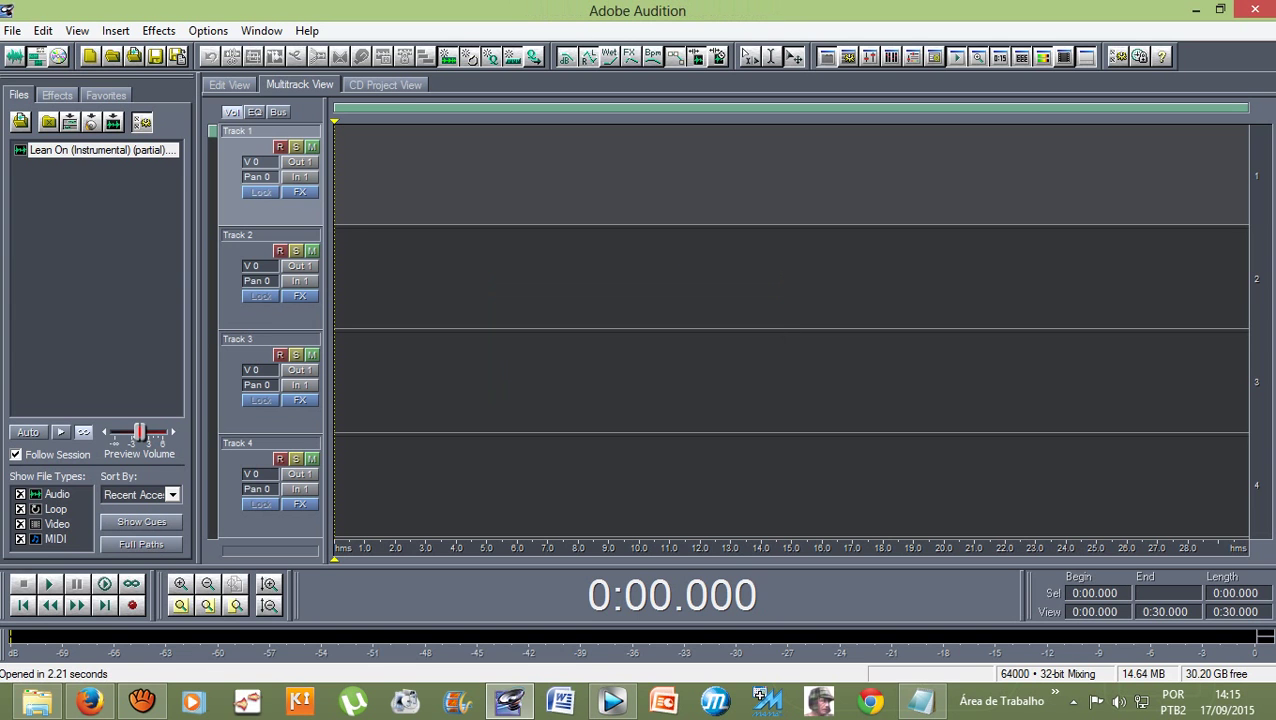
right_click(60, 150)
click(100, 159)
Import the Lean On (Instrumental) MP3 from the Downloads folder into the session's files
click(12, 30)
click(40, 273)
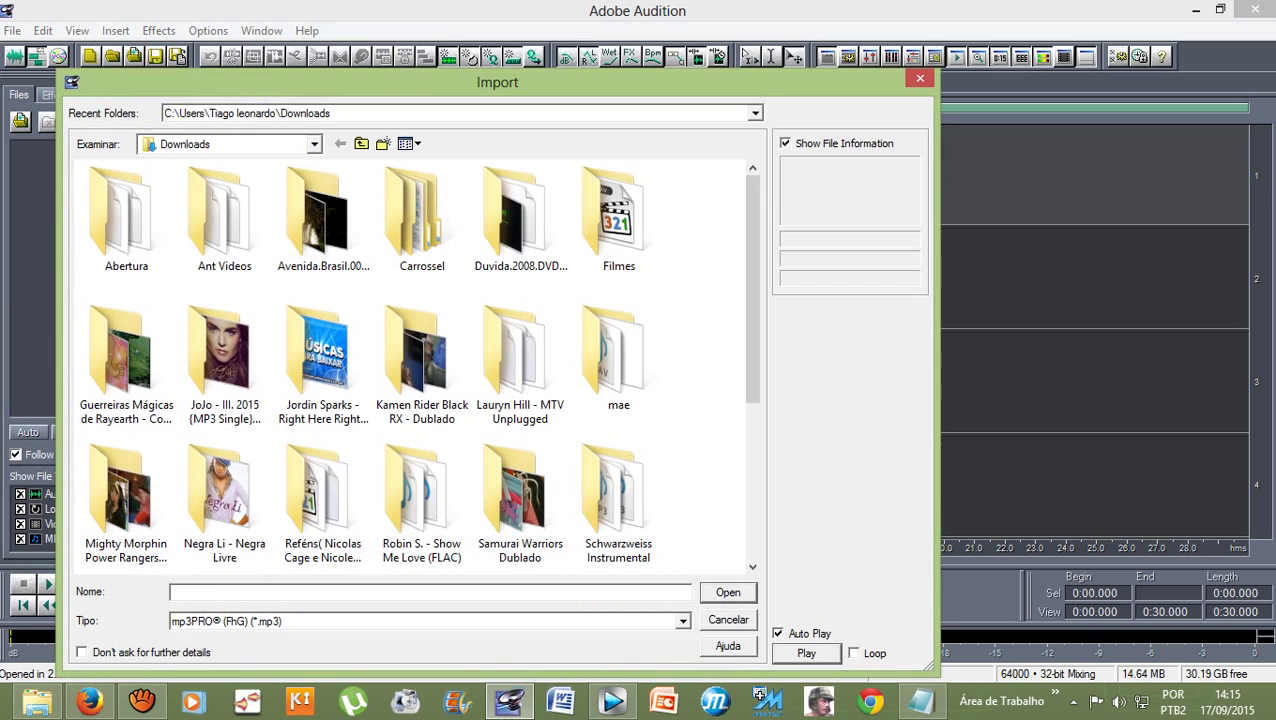
scroll(415, 365, down, 3)
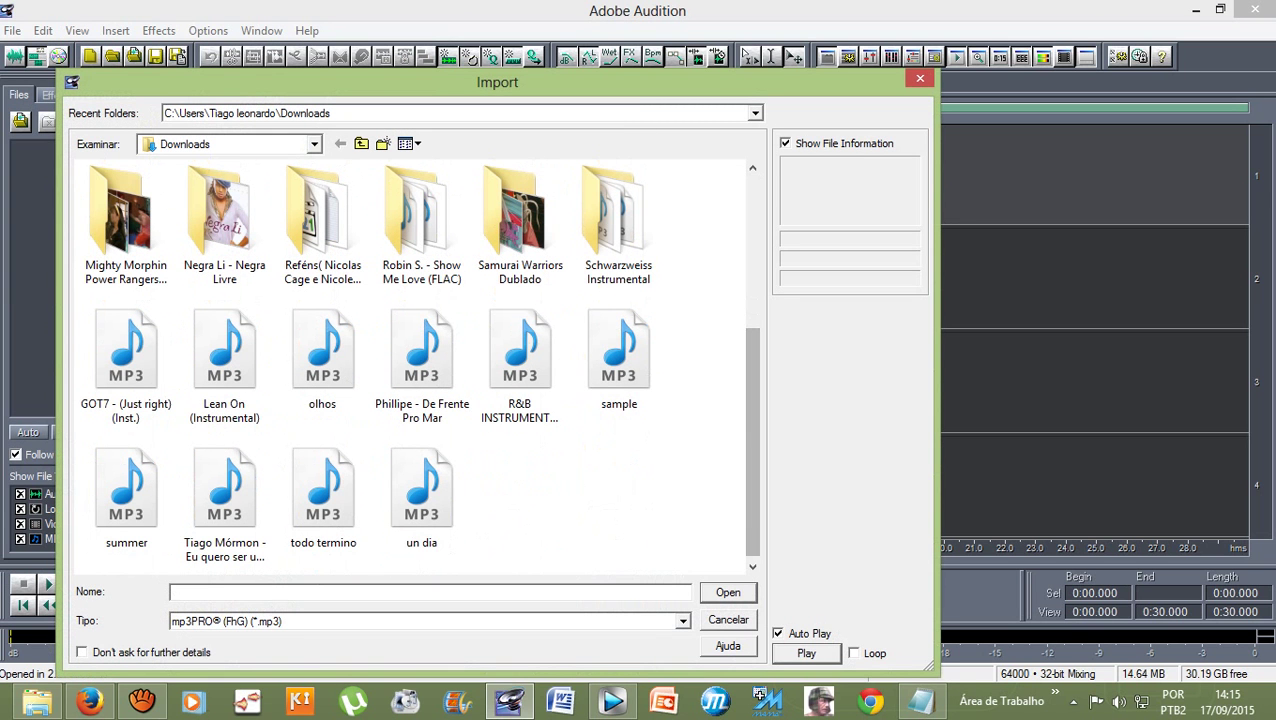
click(220, 400)
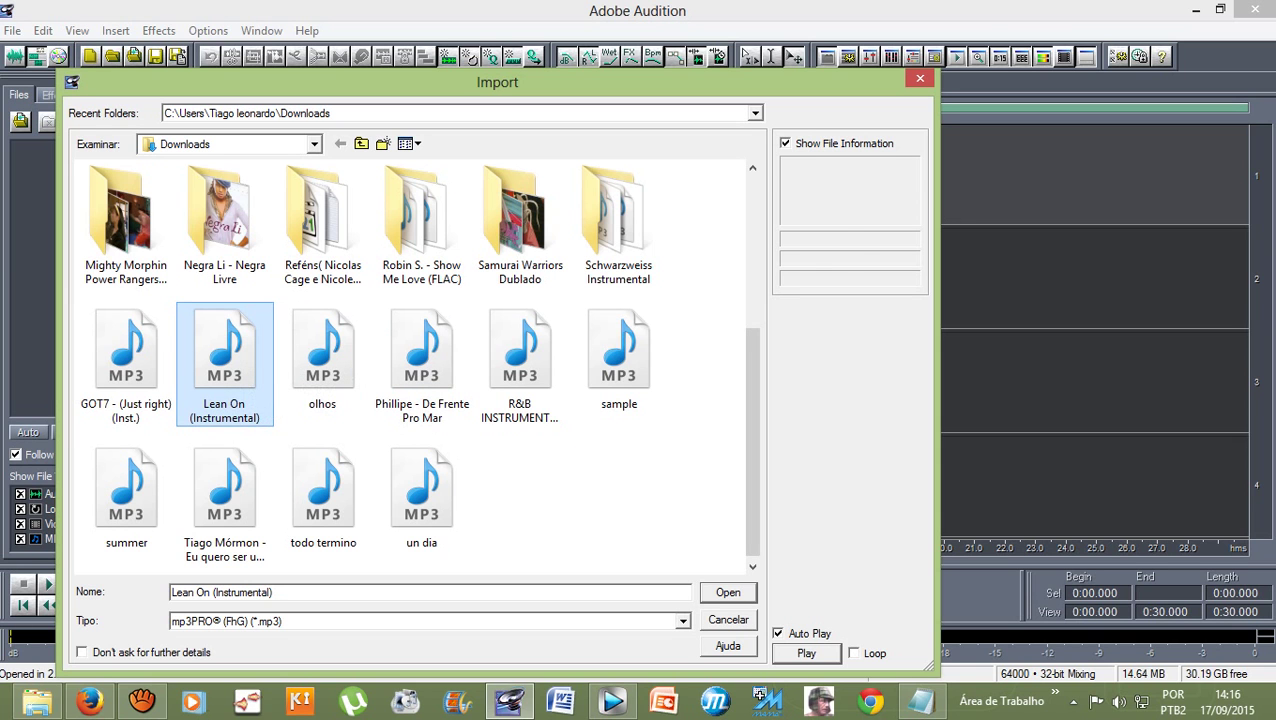
click(322, 360)
click(224, 360)
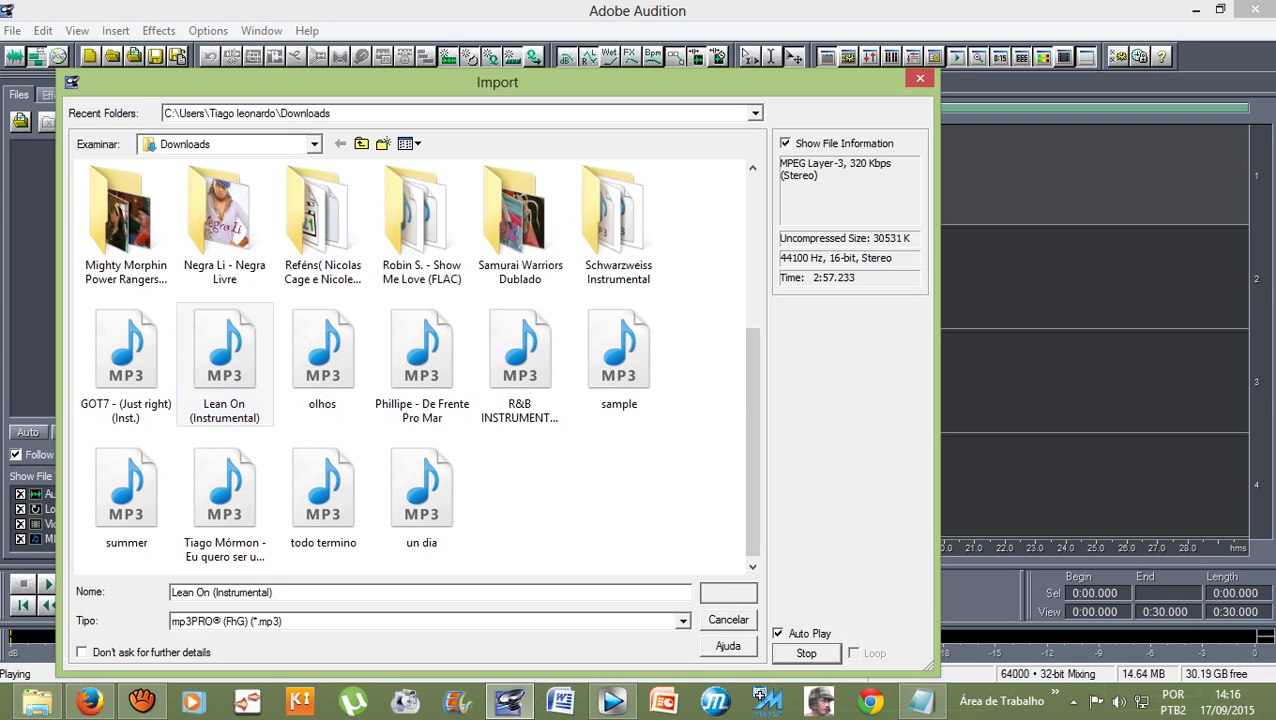
key(Return)
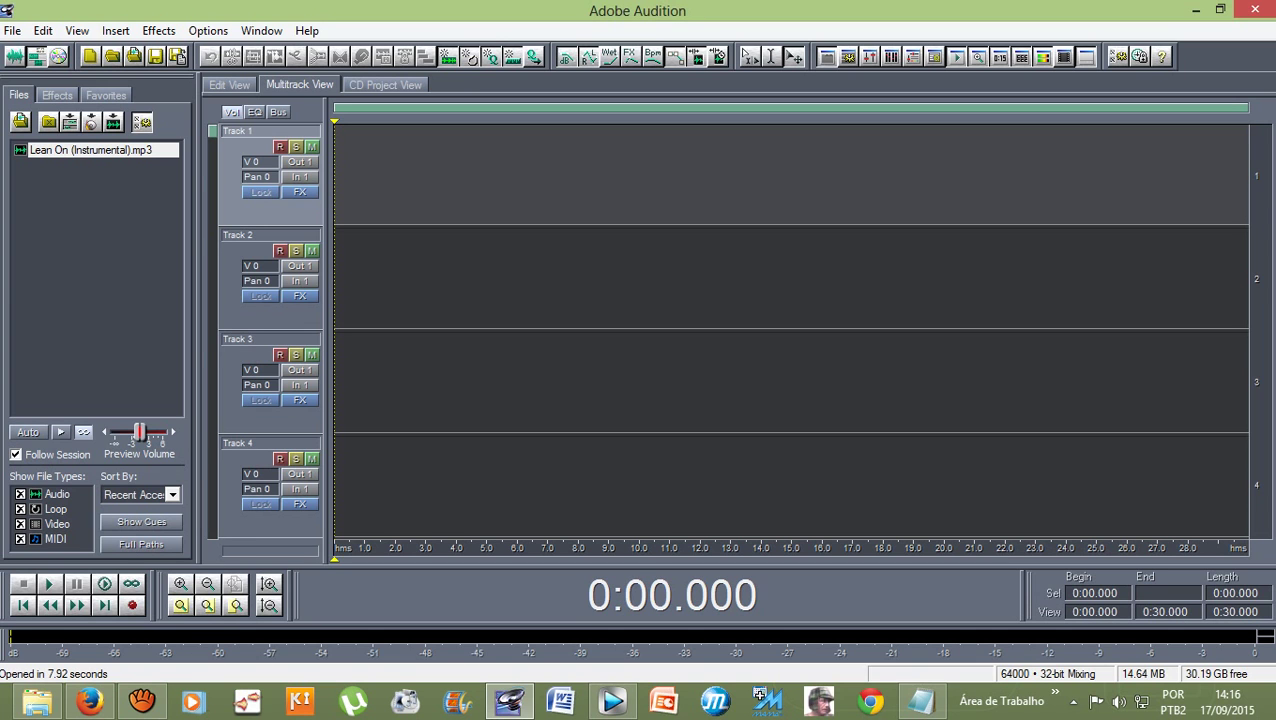
Insert Lean On (Instrumental).mp3 at the start of Track 1, converting it to the session's 64000 Hz stereo format at 32-bit resolution
drag(36, 152, 414, 162)
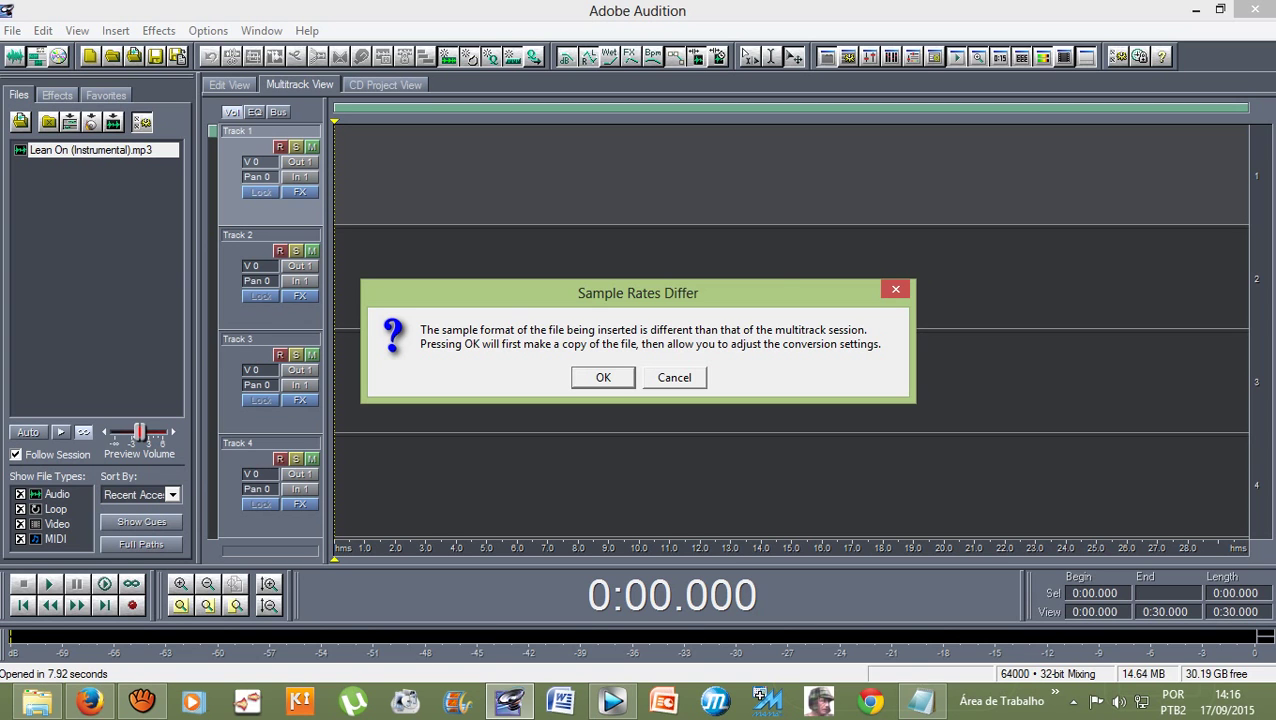
key(Return)
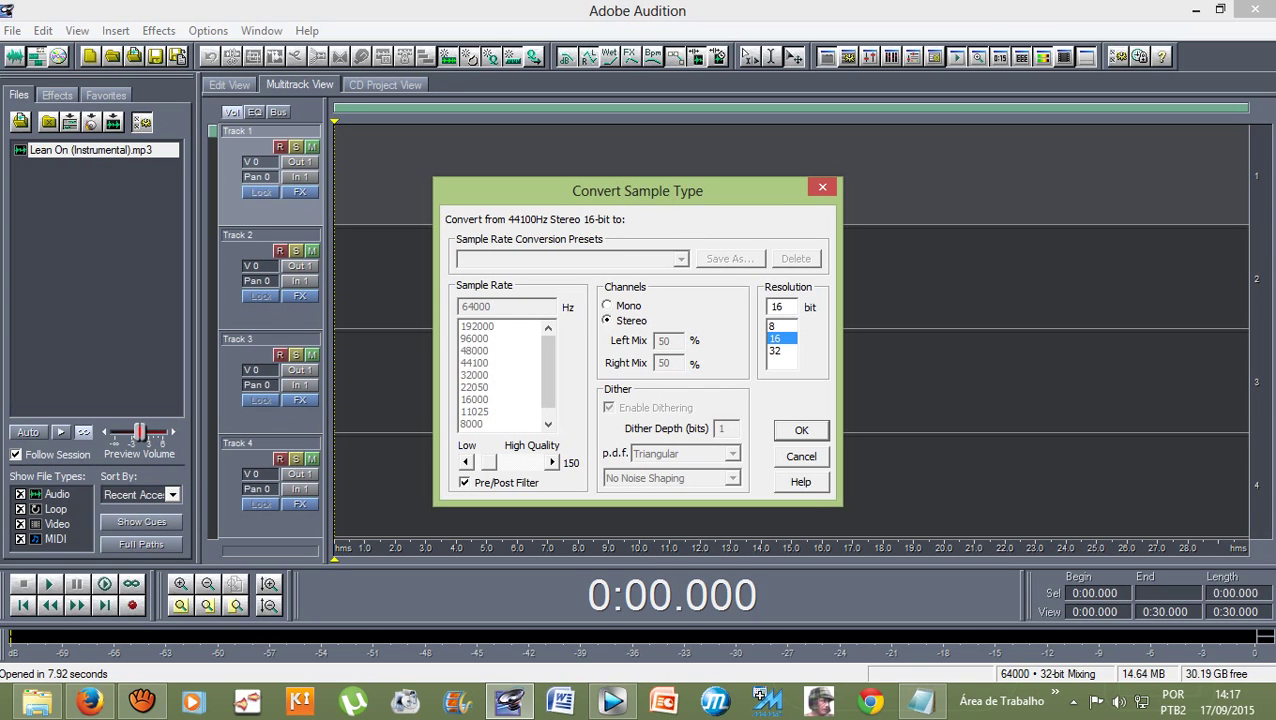
click(776, 350)
key(Return)
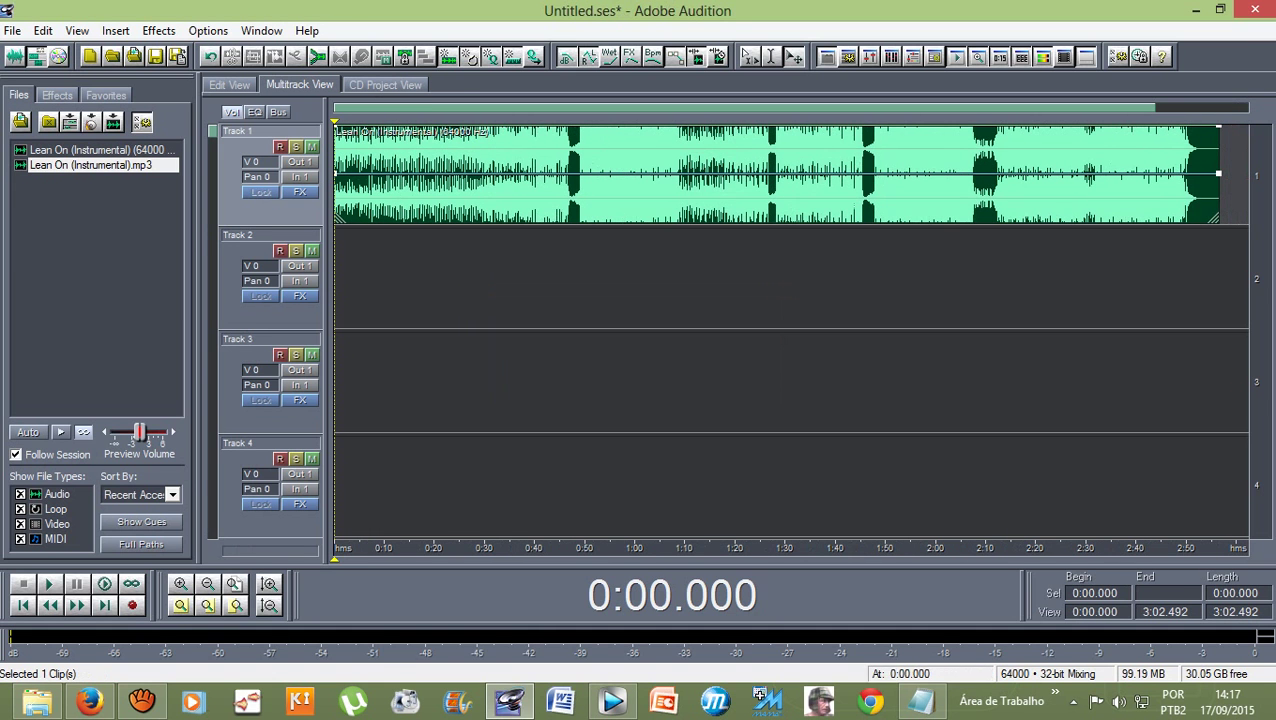
Examine the Track 1 clip's waveform in Edit View, and return to Multitrack View with the cursor at the start
double_click(517, 175)
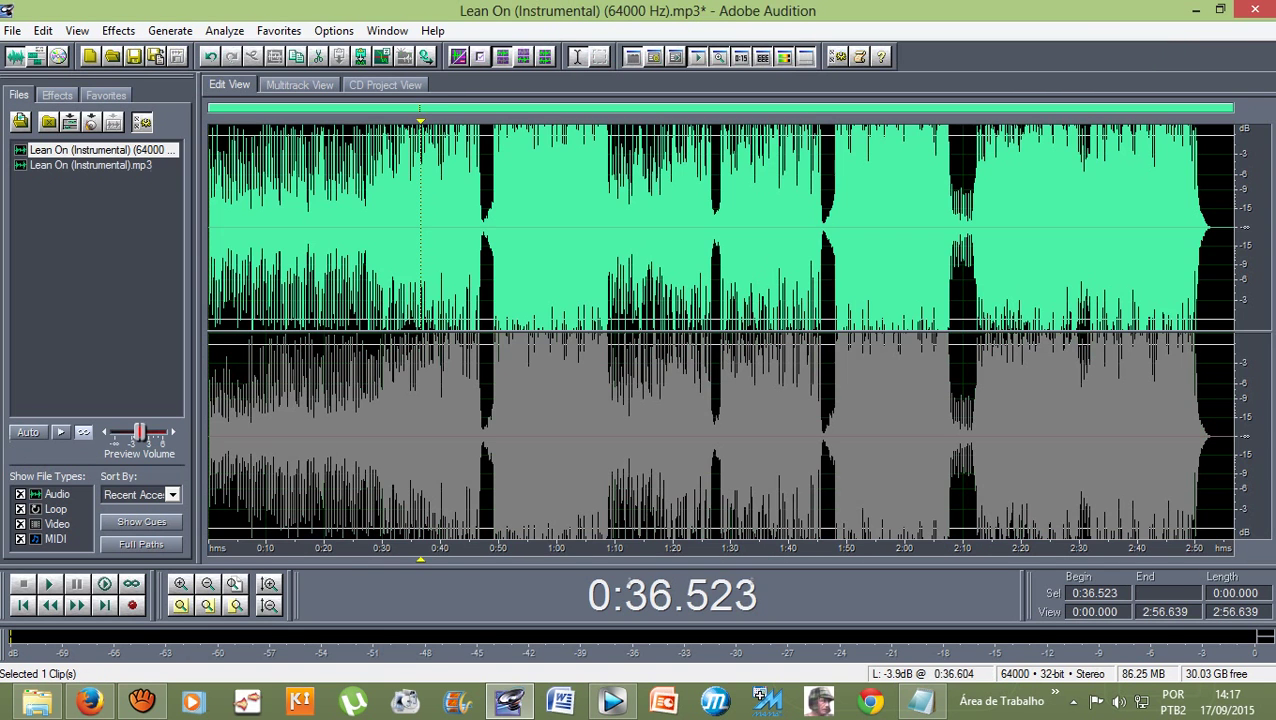
click(299, 84)
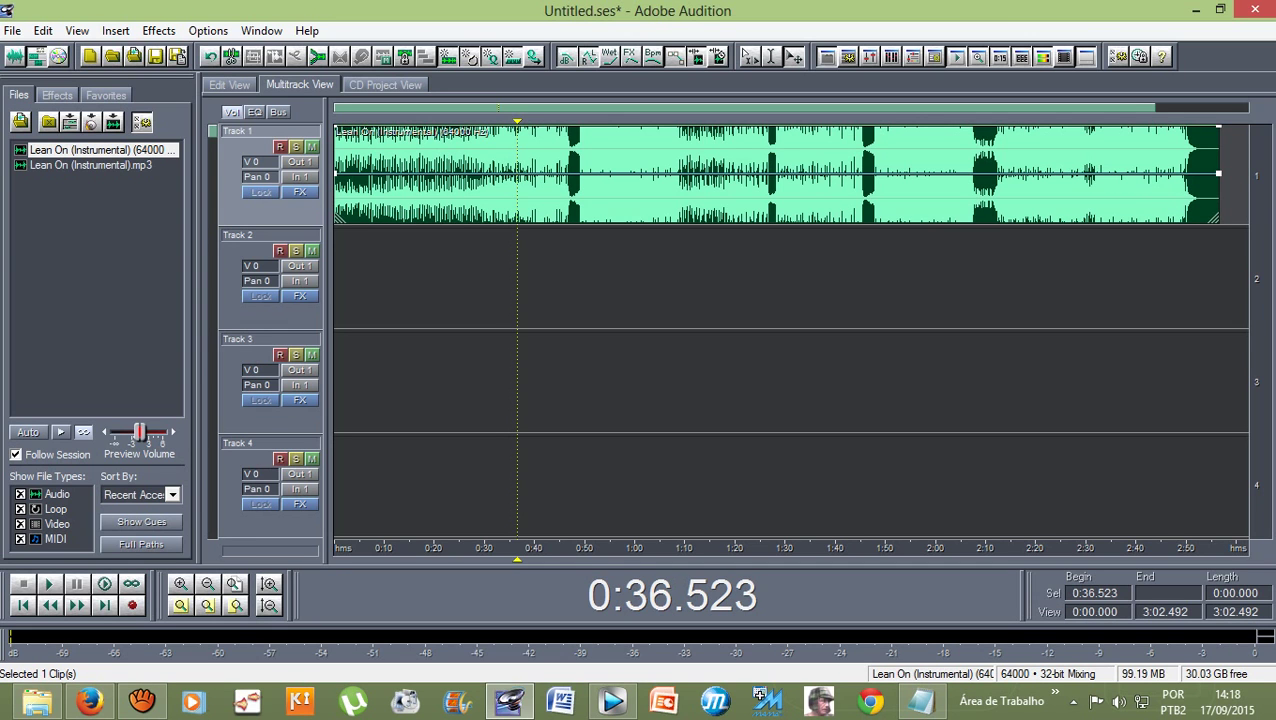
key(Home)
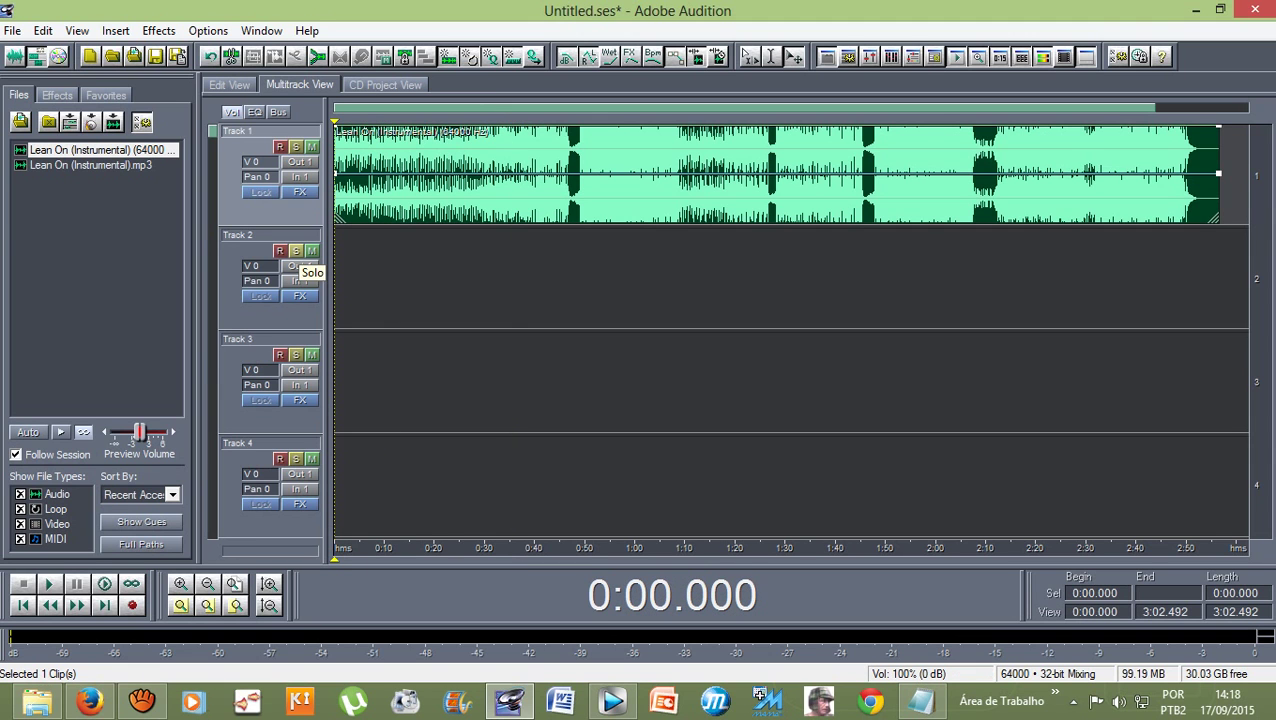
Arm Track 2, record a take of about 8 seconds over the instrumental, and play it back
click(280, 251)
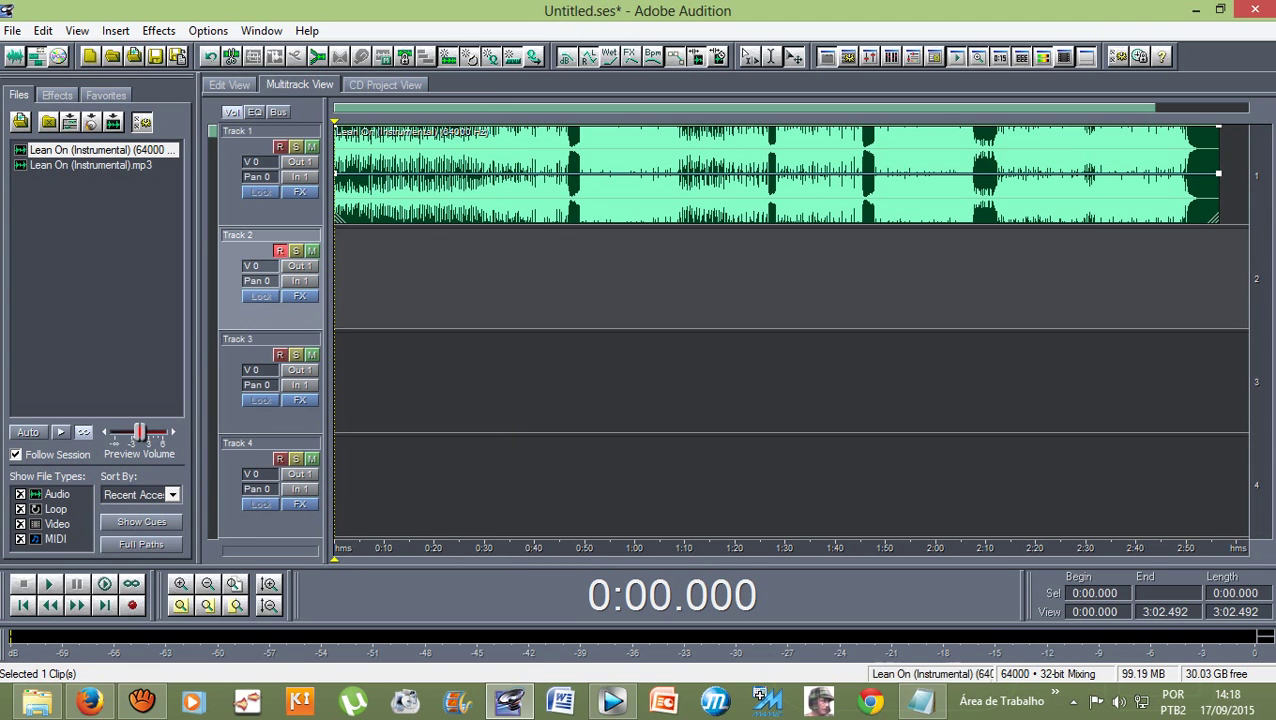
click(132, 605)
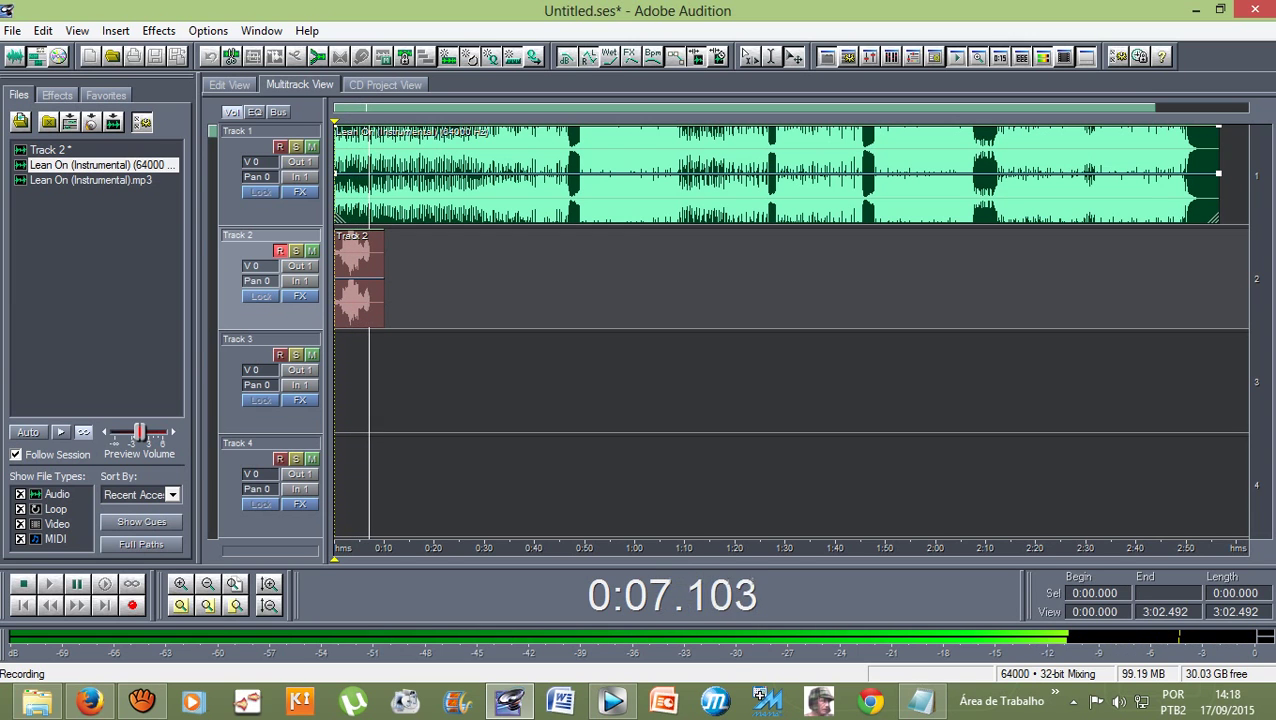
key(space)
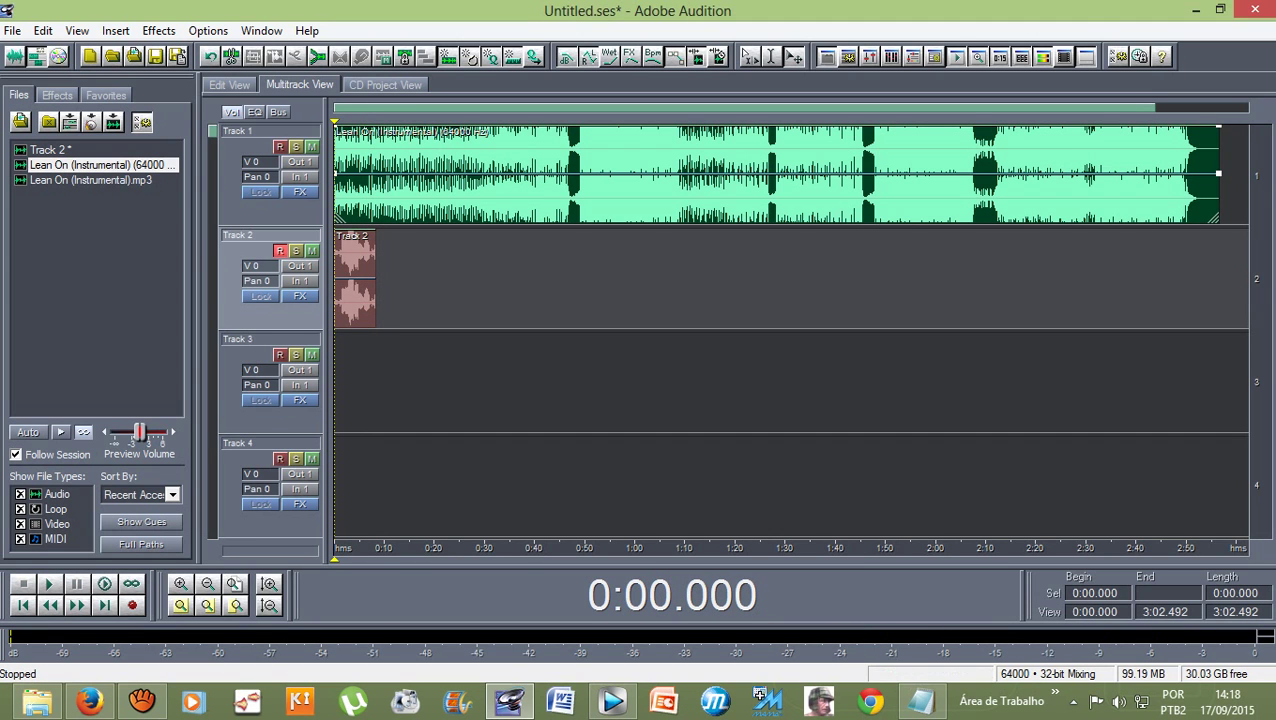
key(space)
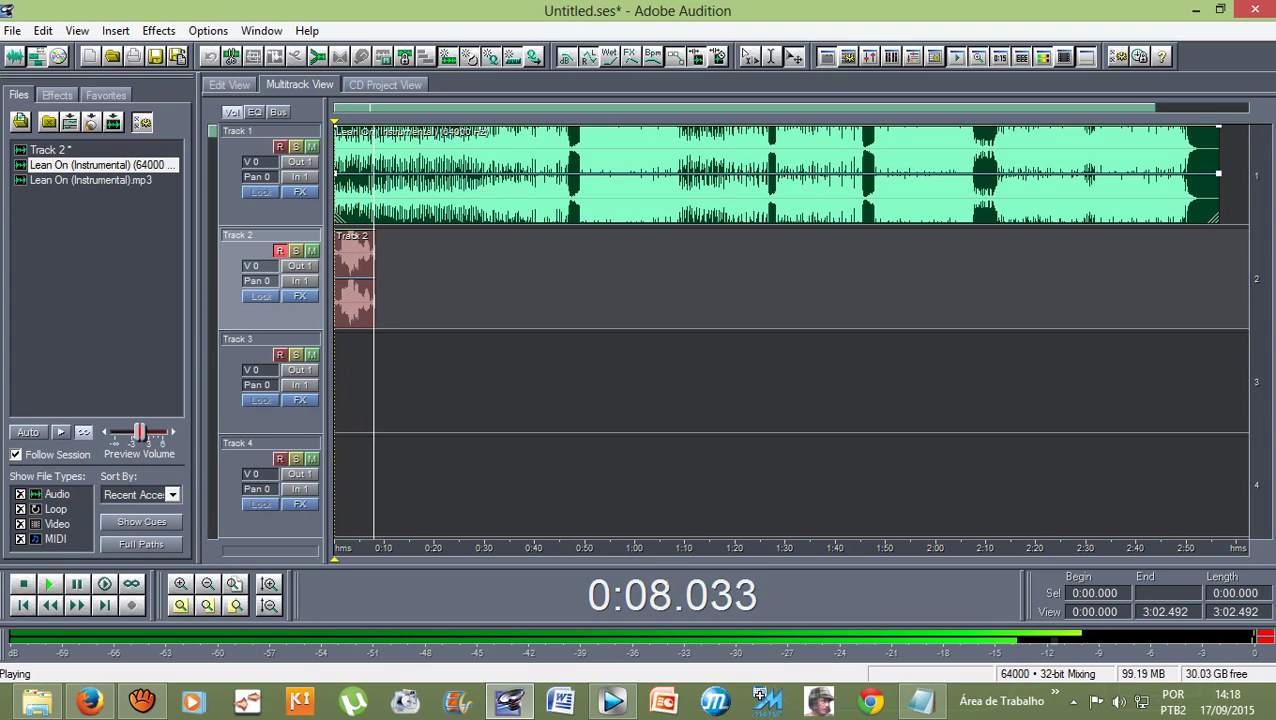
key(space)
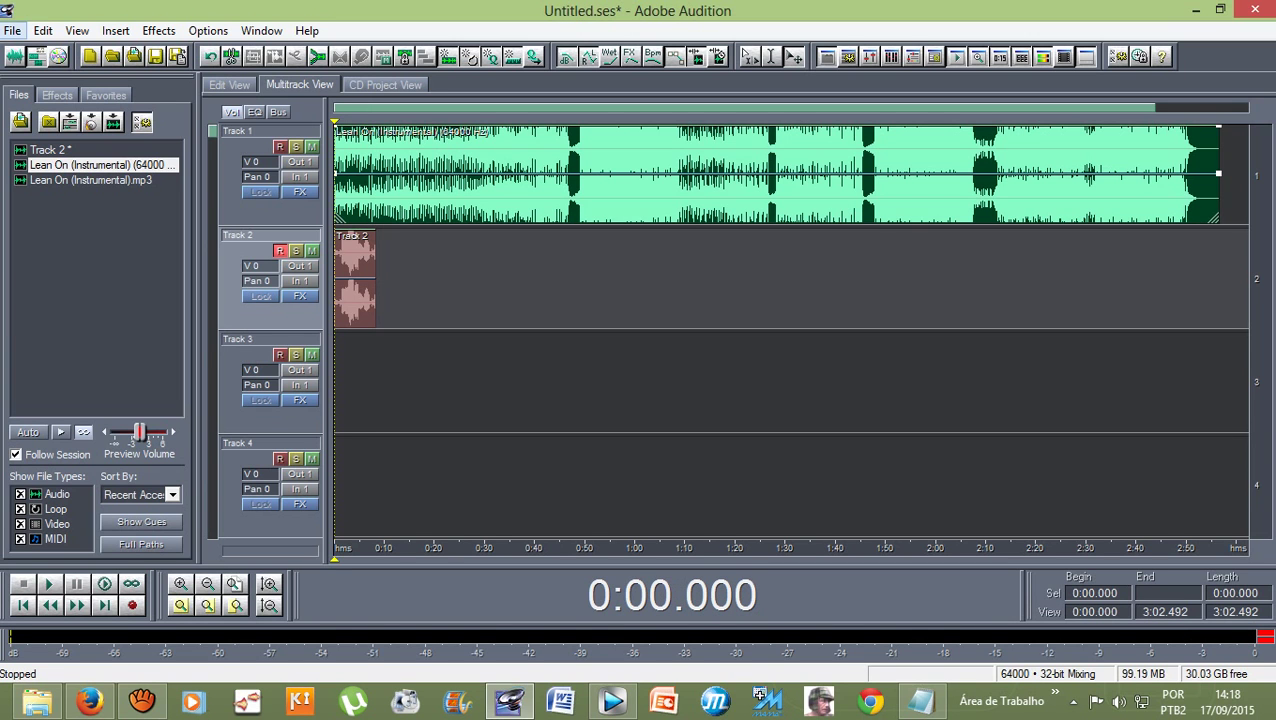
Start an audio export of the session mixdown and choose the Imagens folder in the user profile as its destination
click(12, 30)
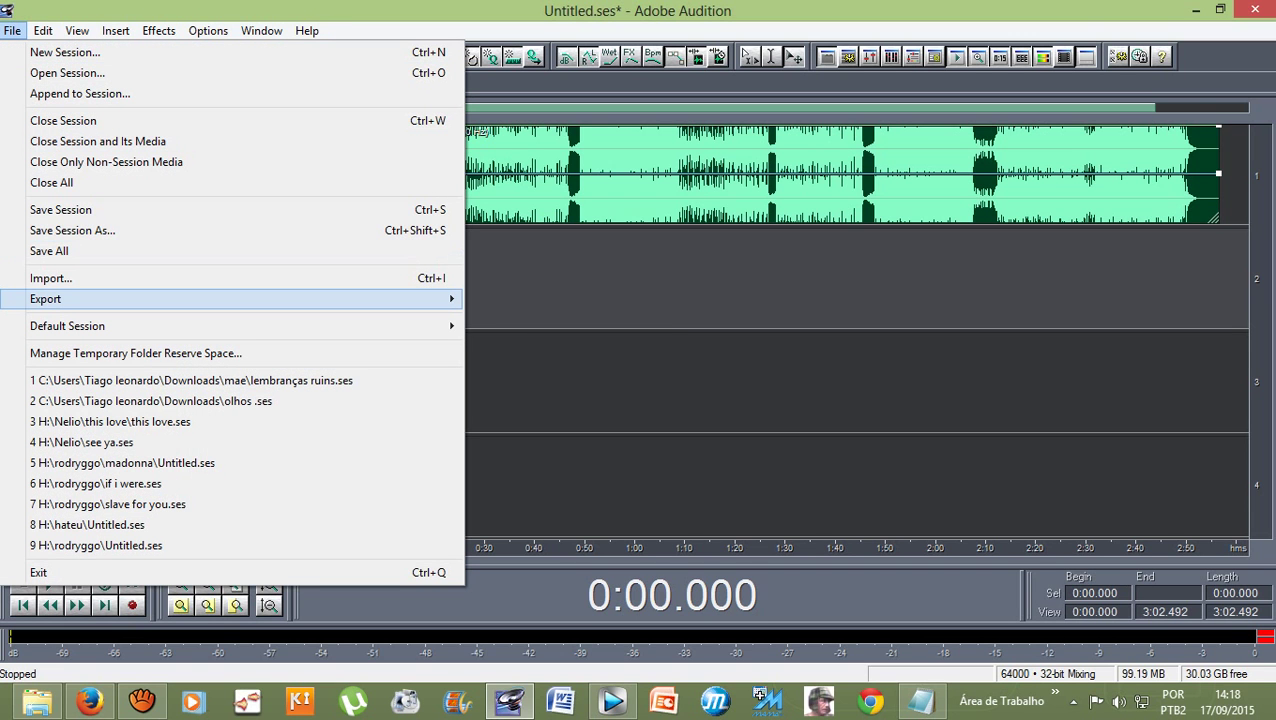
mouse_move(45, 298)
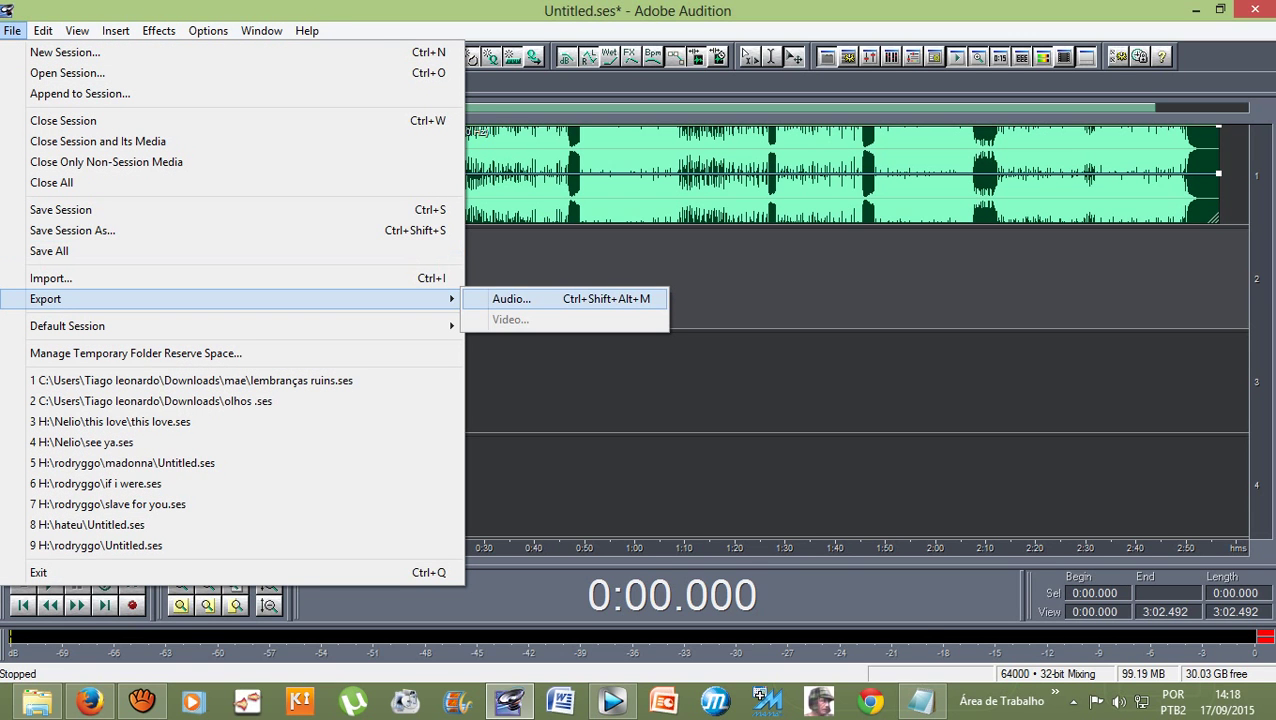
click(511, 298)
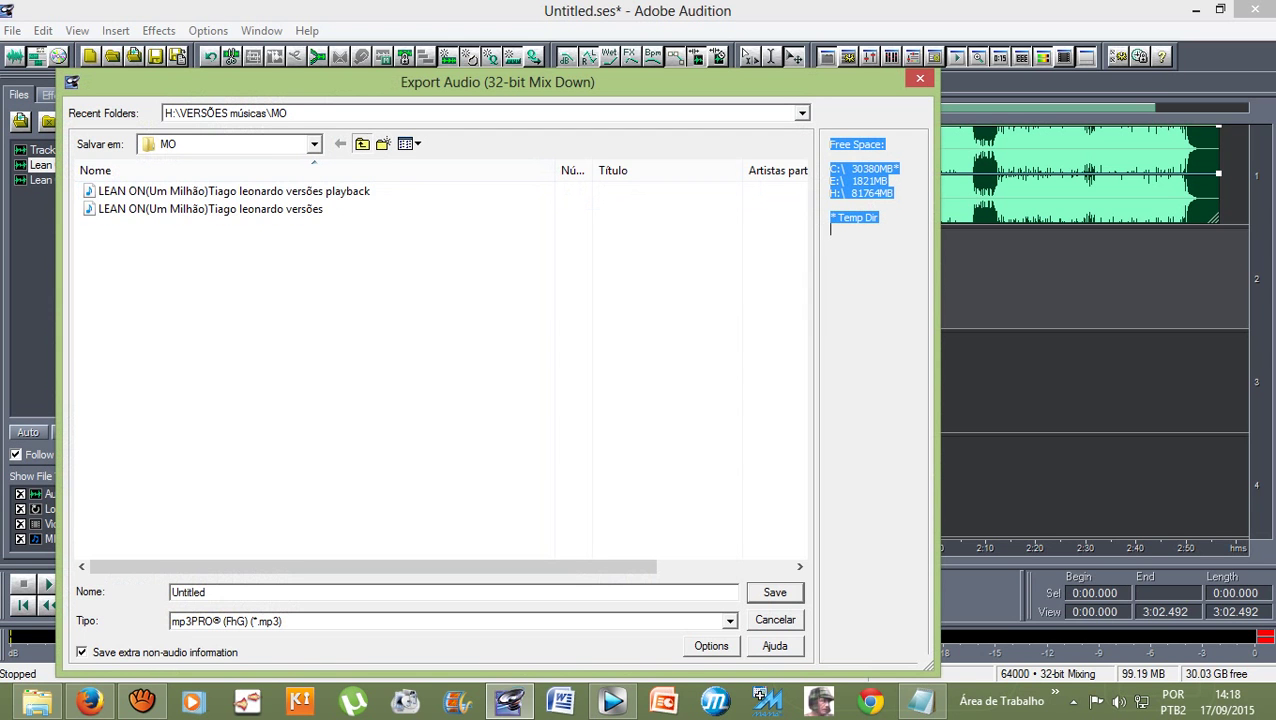
click(361, 143)
click(361, 143)
click(361, 143)
click(361, 143)
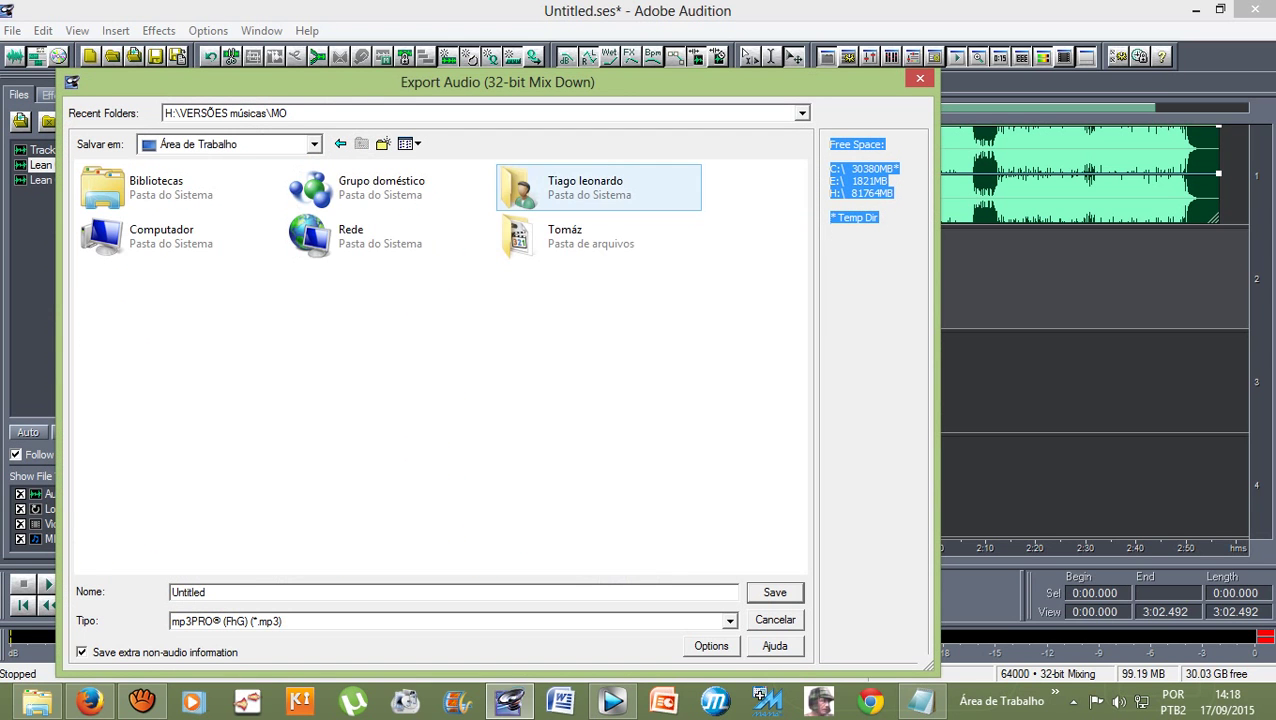
double_click(585, 188)
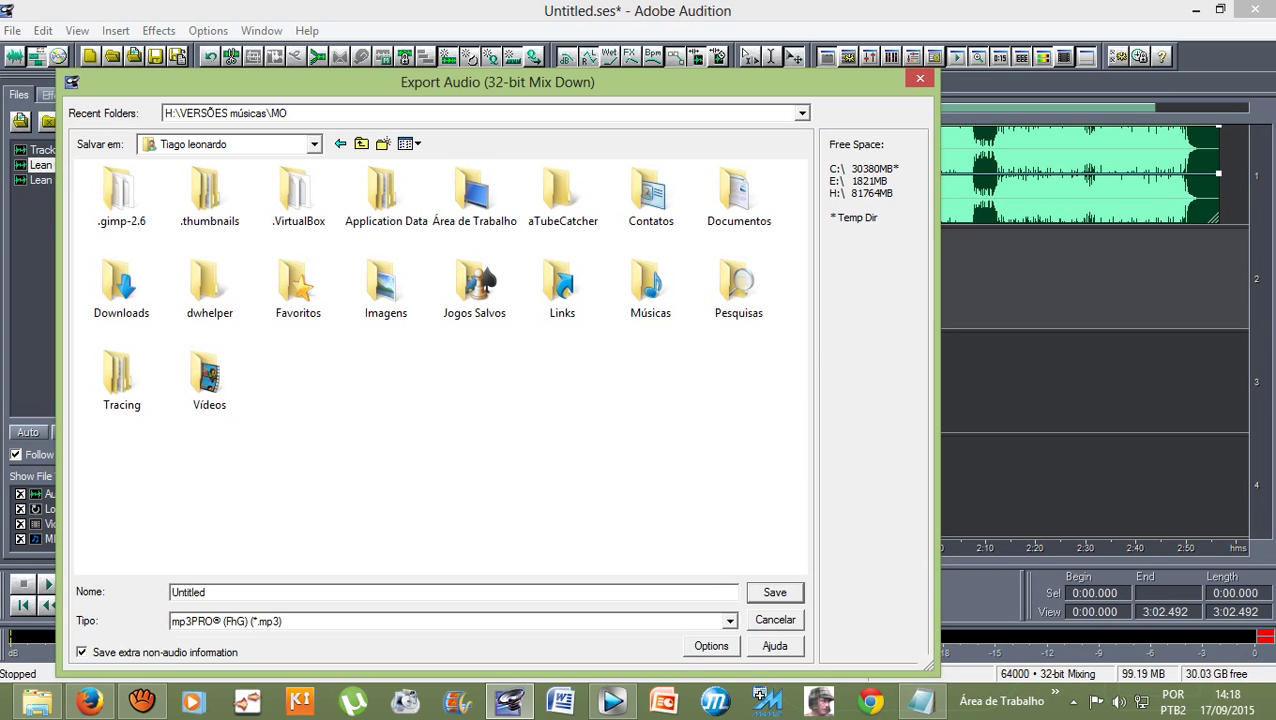
double_click(386, 285)
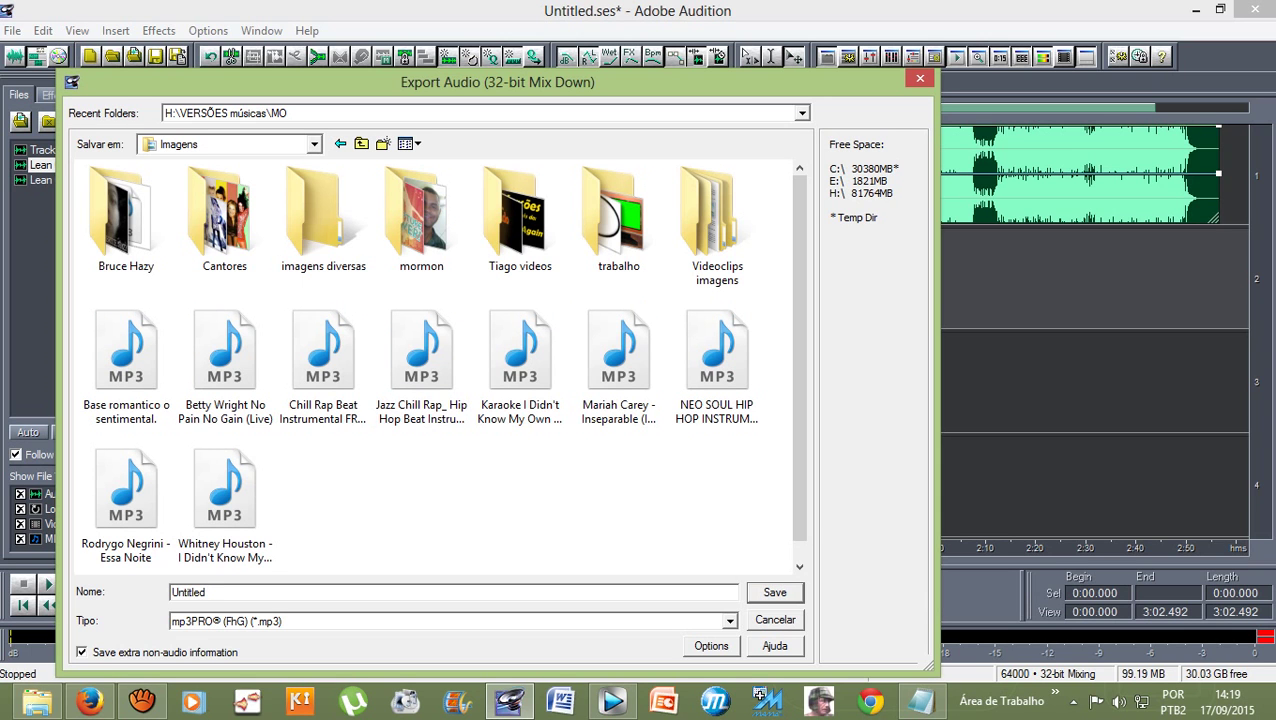
Name the export lalalalalalal, keep the mp3PRO (FhG) format, and save the mixdown
key(ctrl+a)
text(lalalalalalal)
key(Tab)
key(alt+Down)
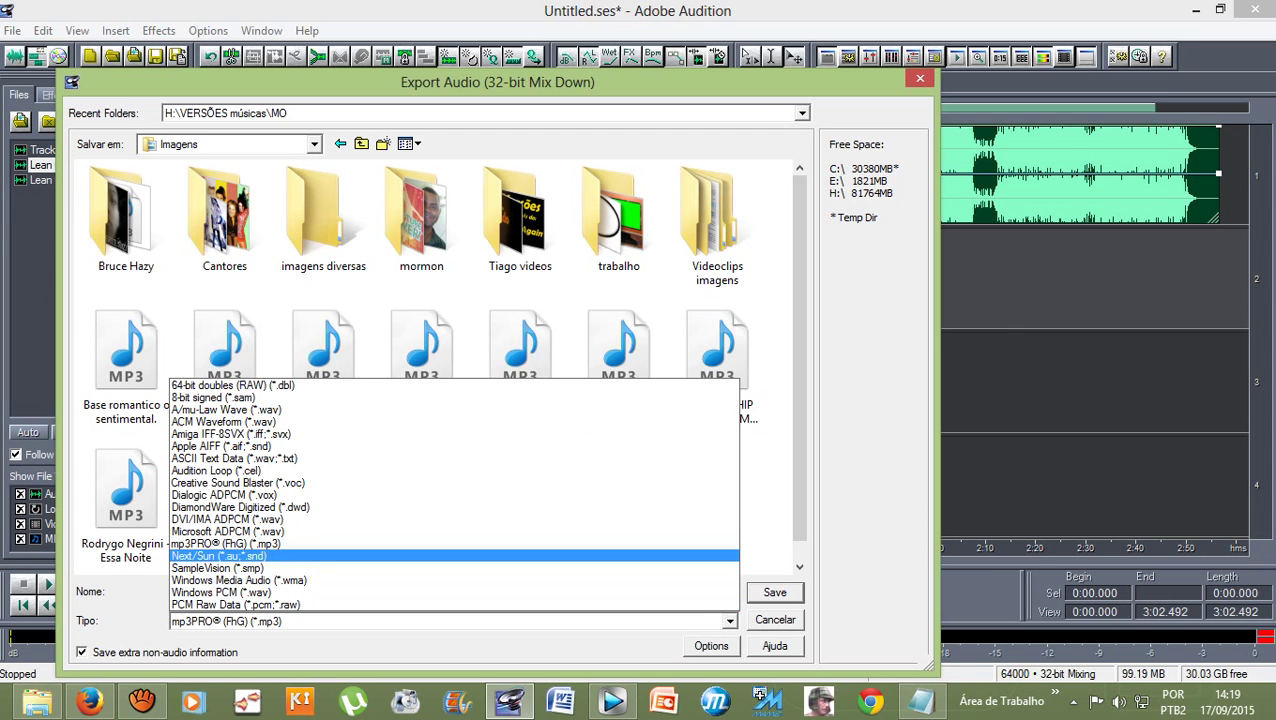
key(Return)
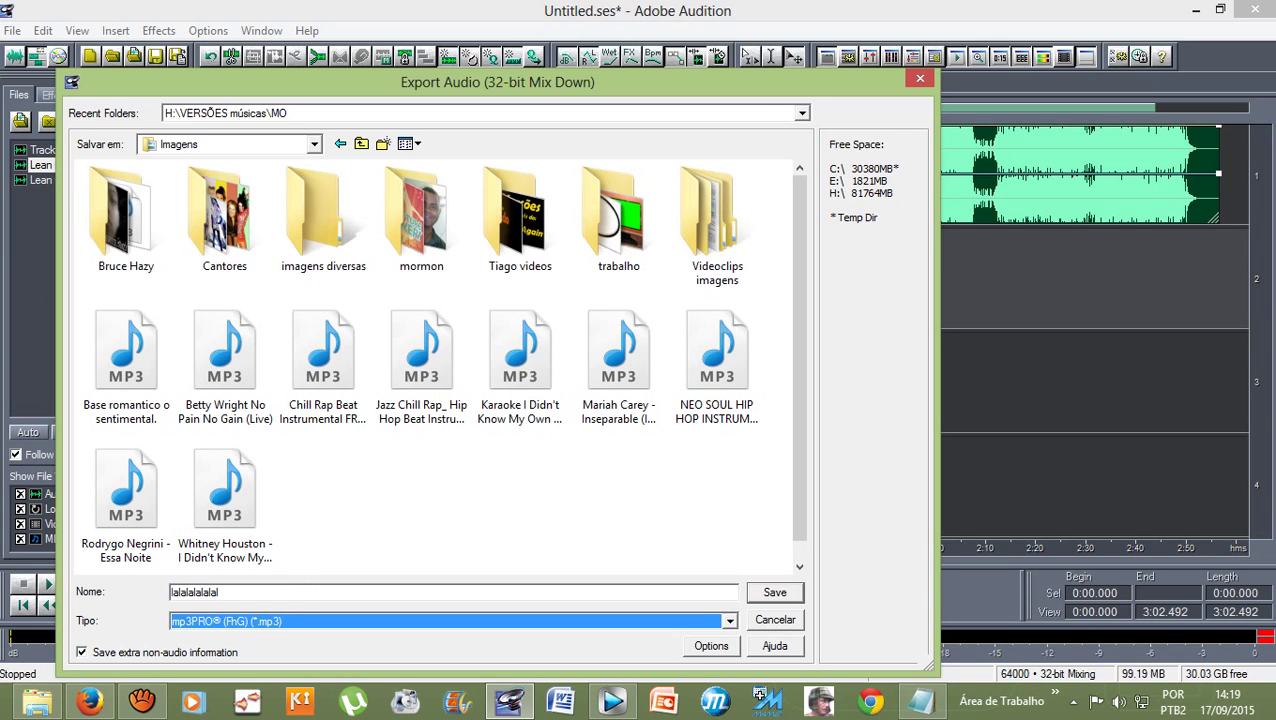
key(Return)
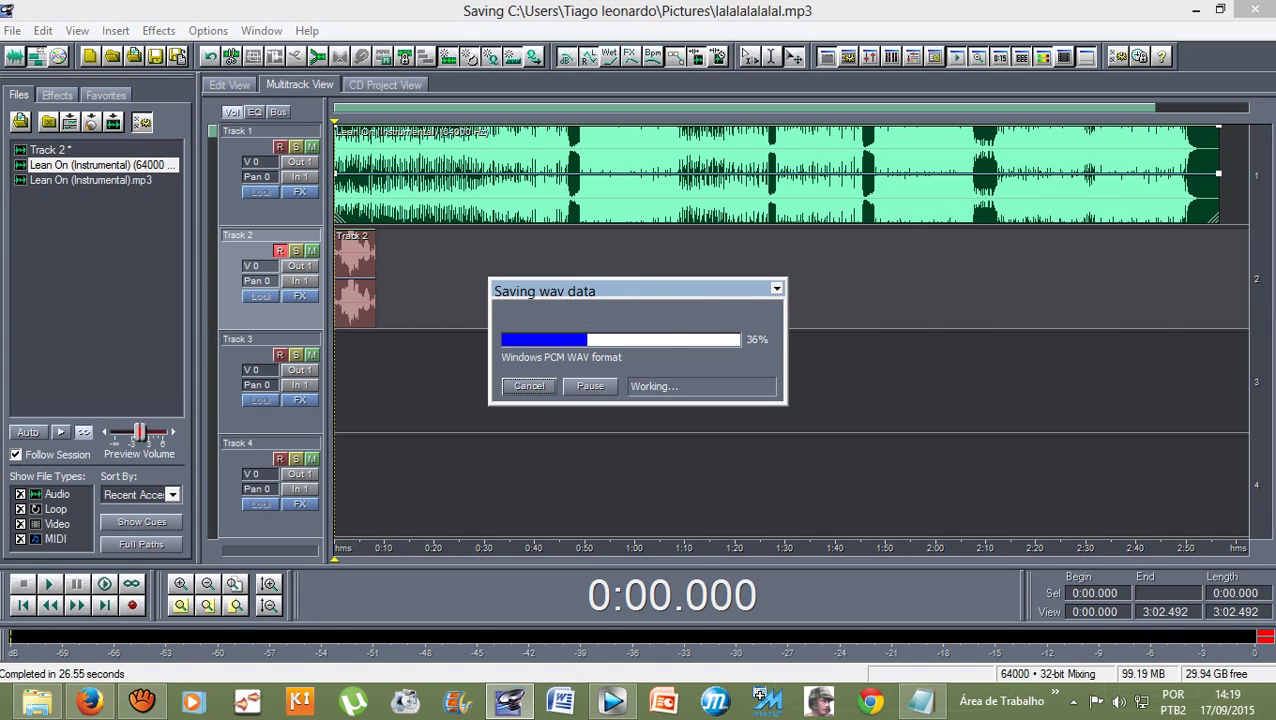
Switch to File Explorer and locate the exported MP3 in the Imagens folder
mouse_move(36, 707)
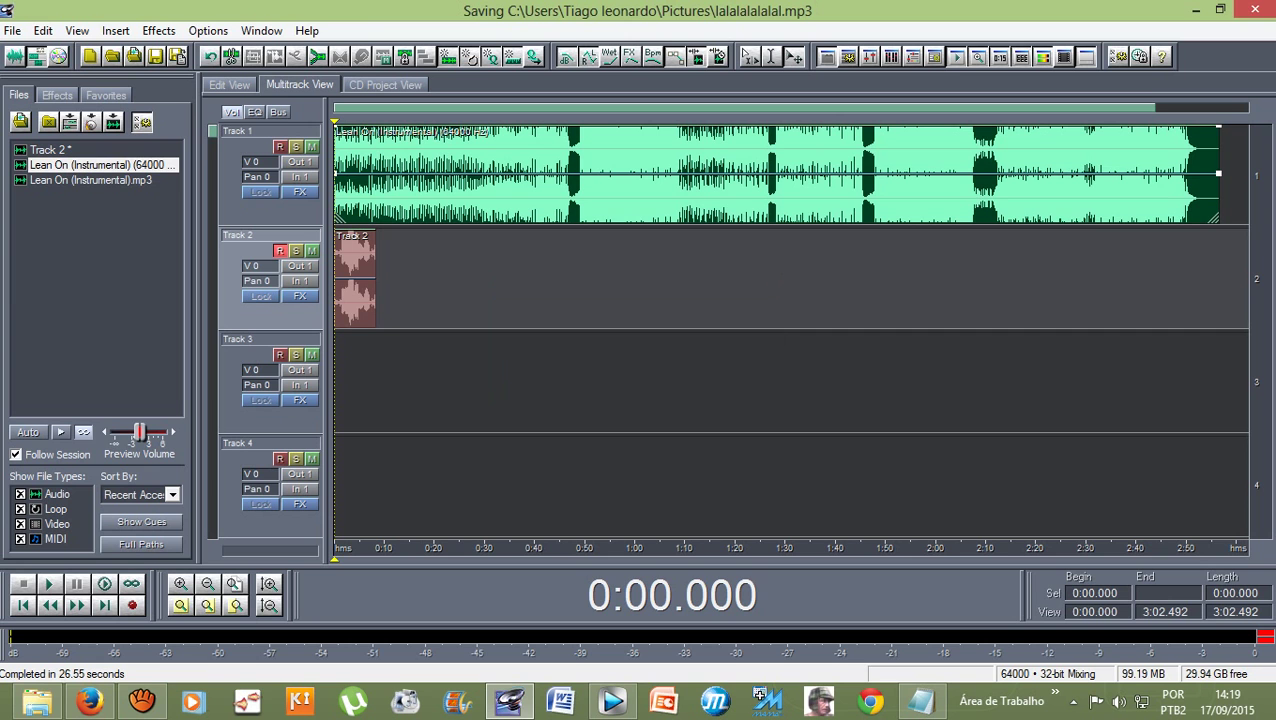
click(37, 700)
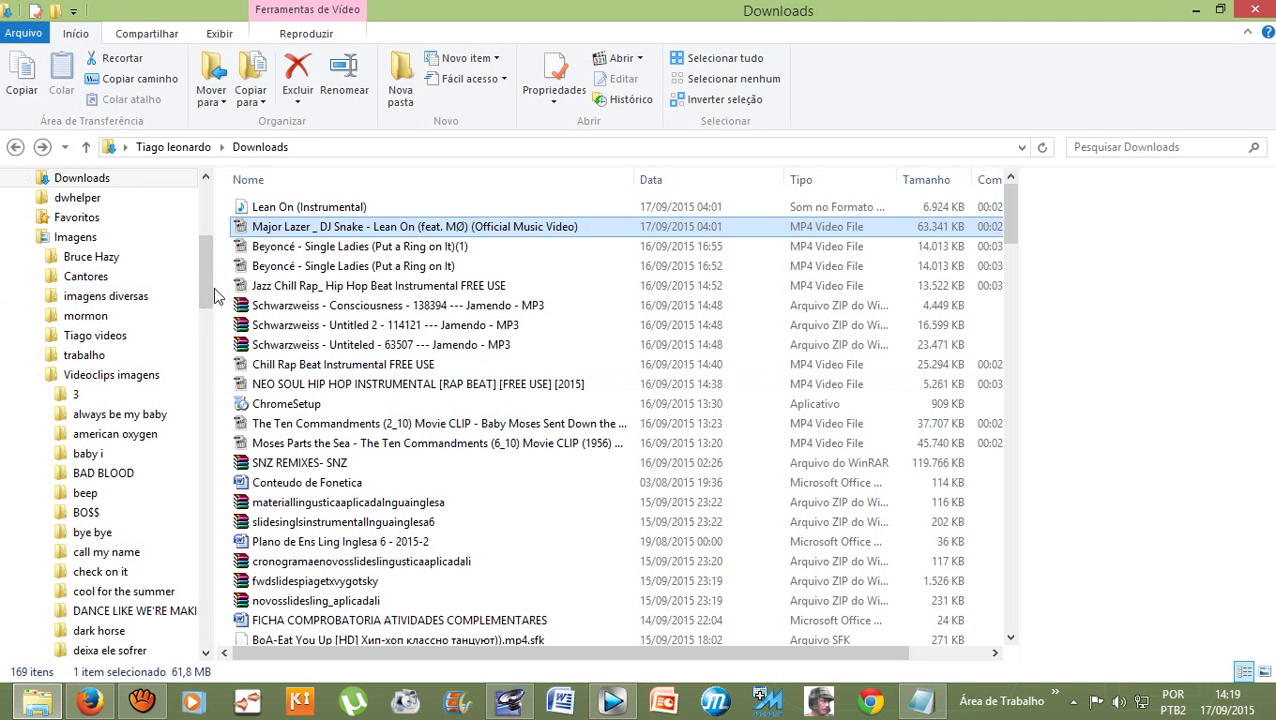
scroll(207, 274, up, 2)
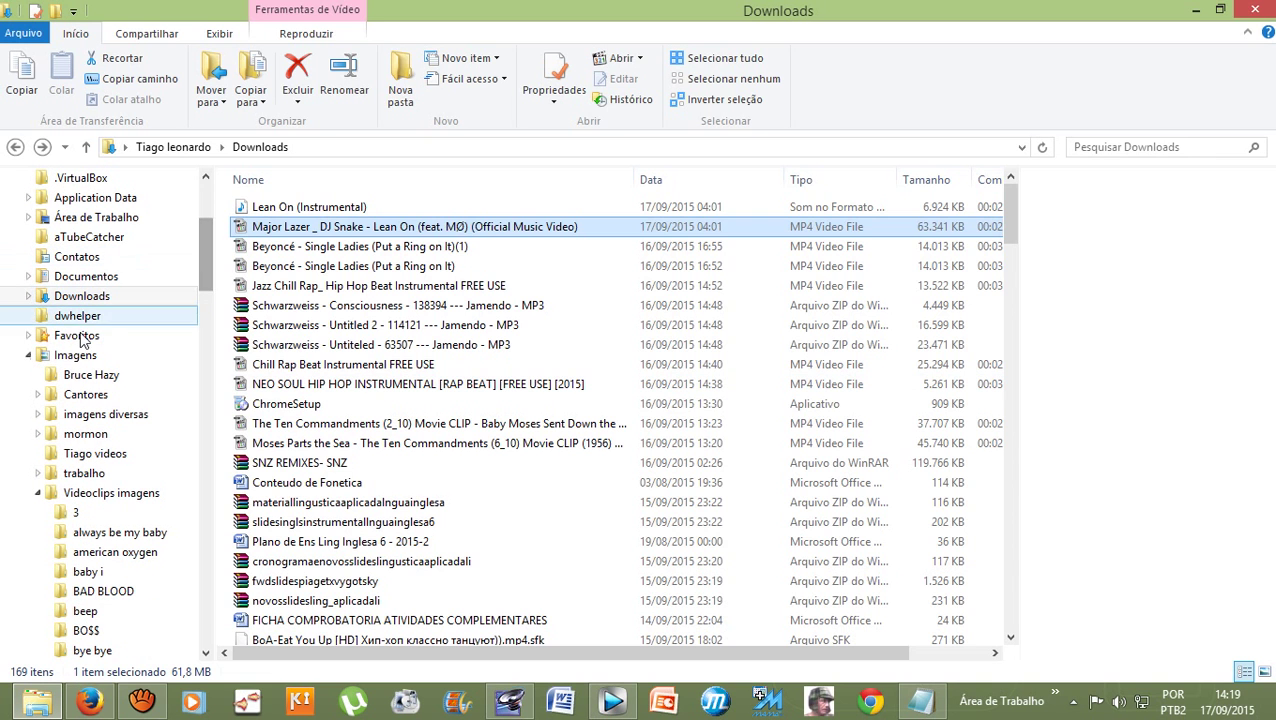
click(76, 359)
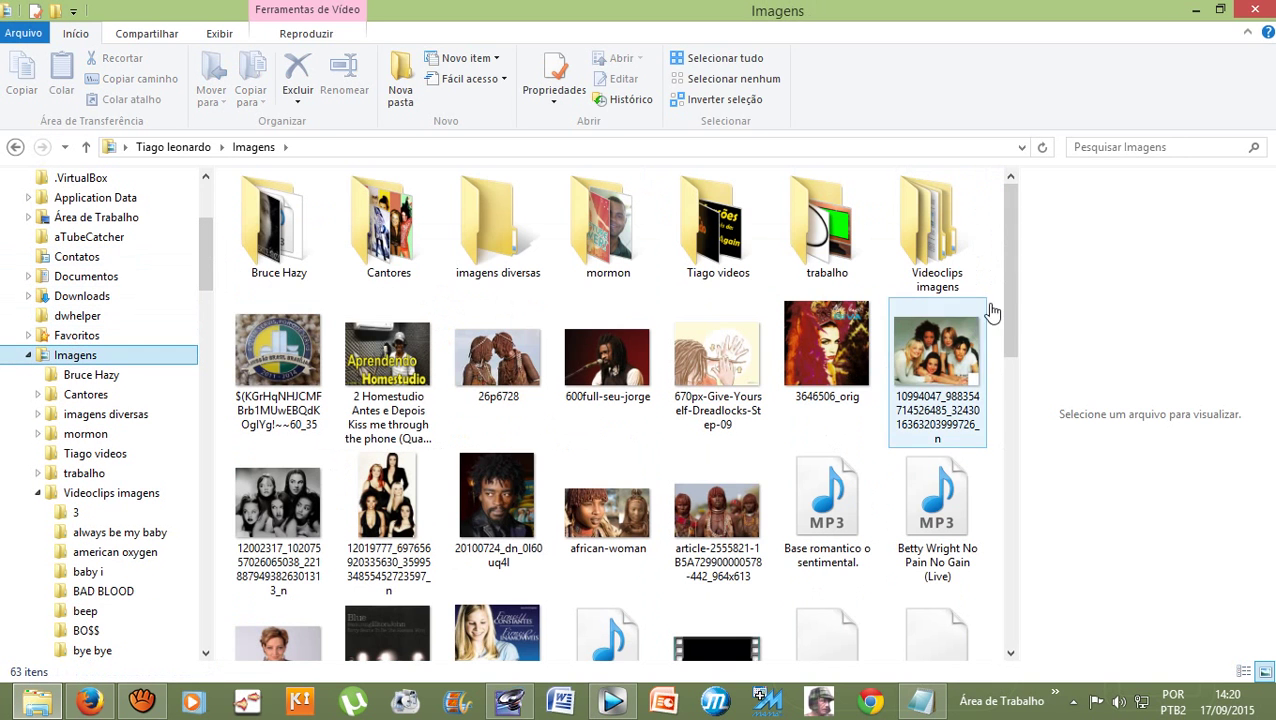
scroll(1013, 272, down, 5)
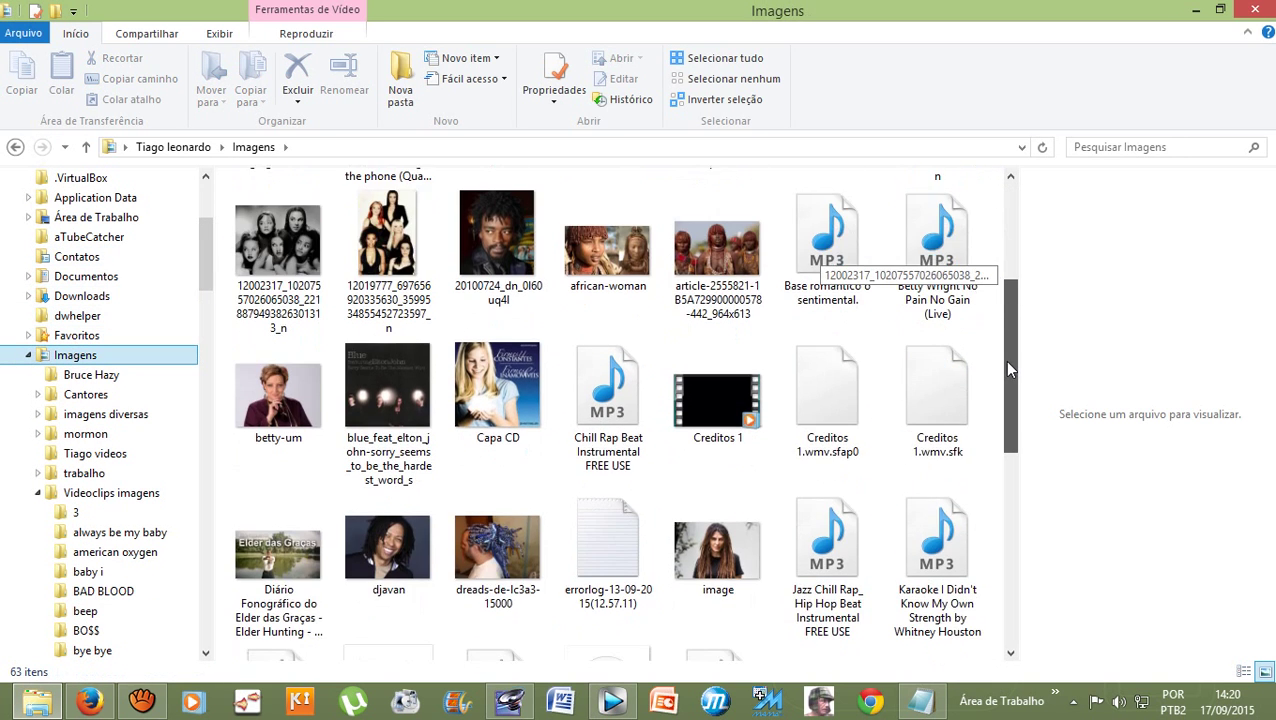
drag(1003, 385, 1000, 425)
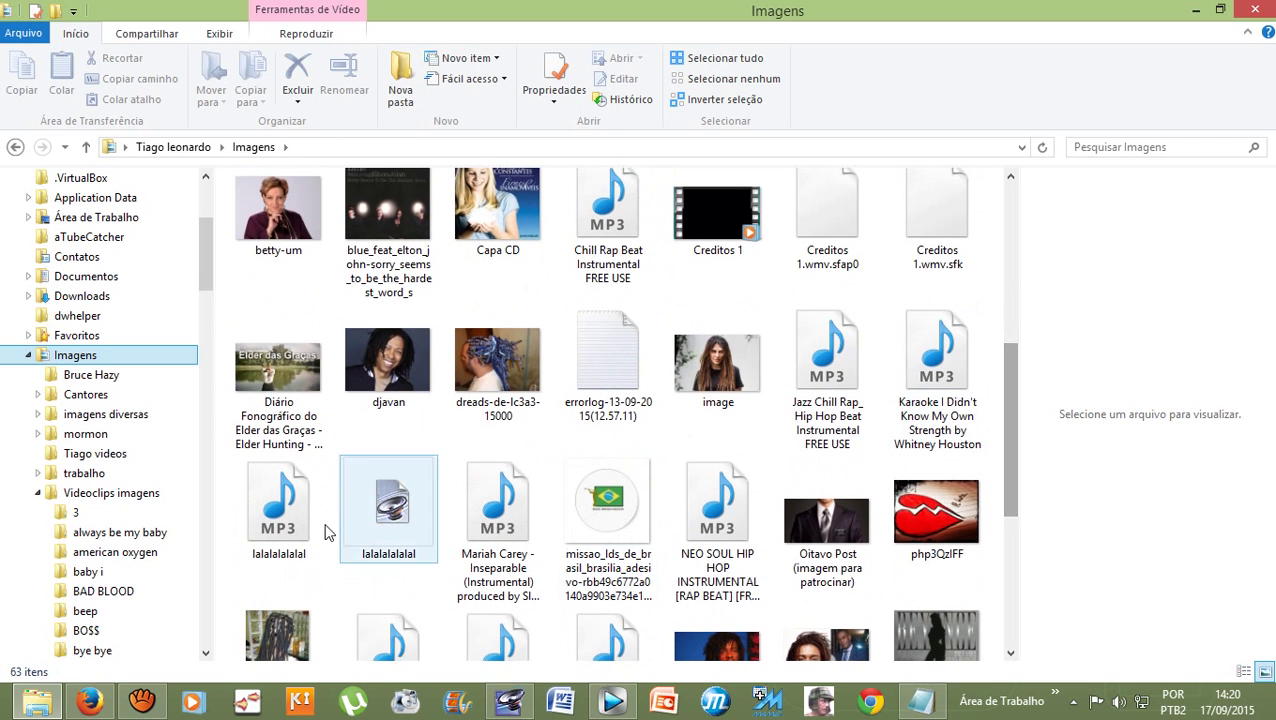
Show the properties of the exported lalalalalalal MP3 and check its file size
click(279, 531)
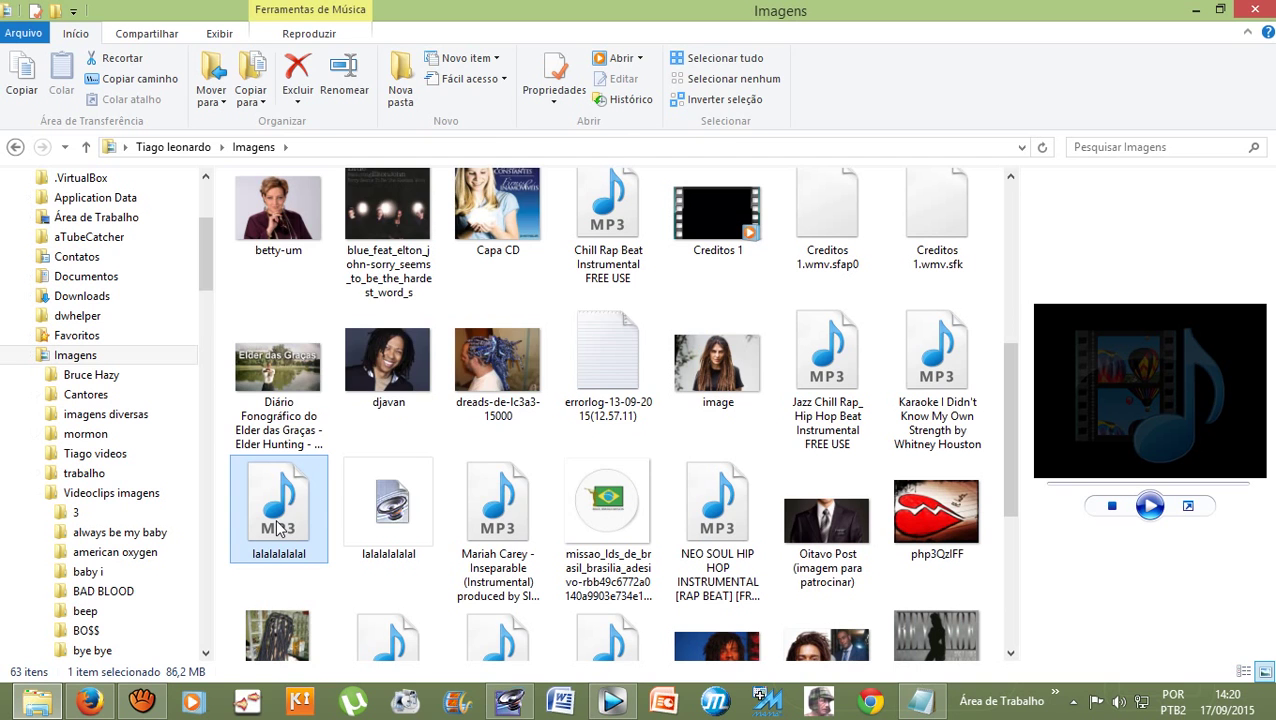
right_click(279, 528)
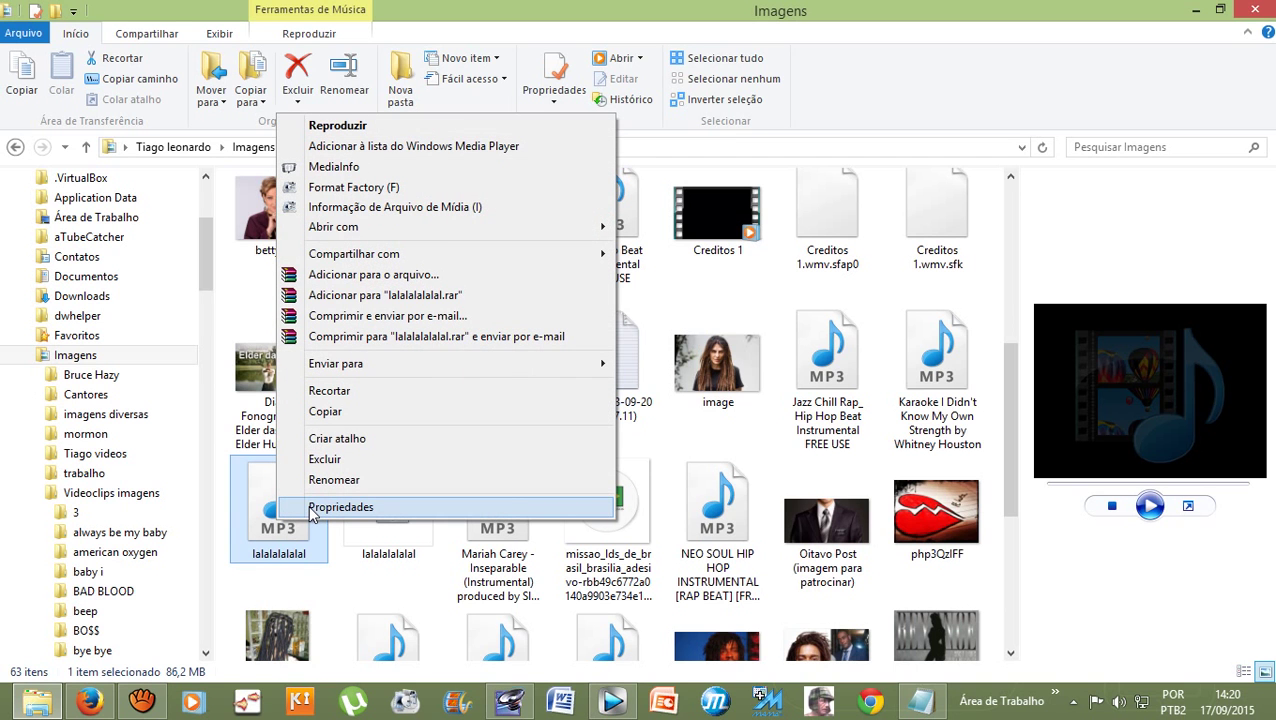
click(340, 507)
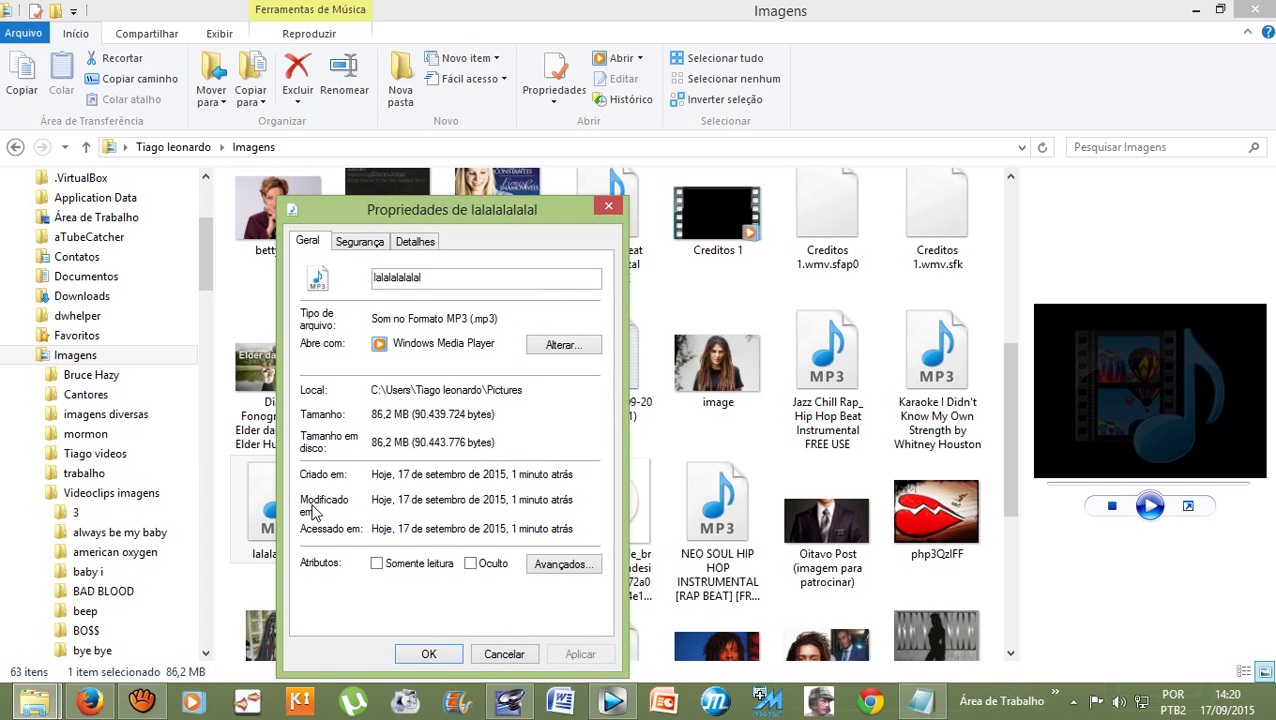
drag(371, 416, 412, 417)
click(141, 701)
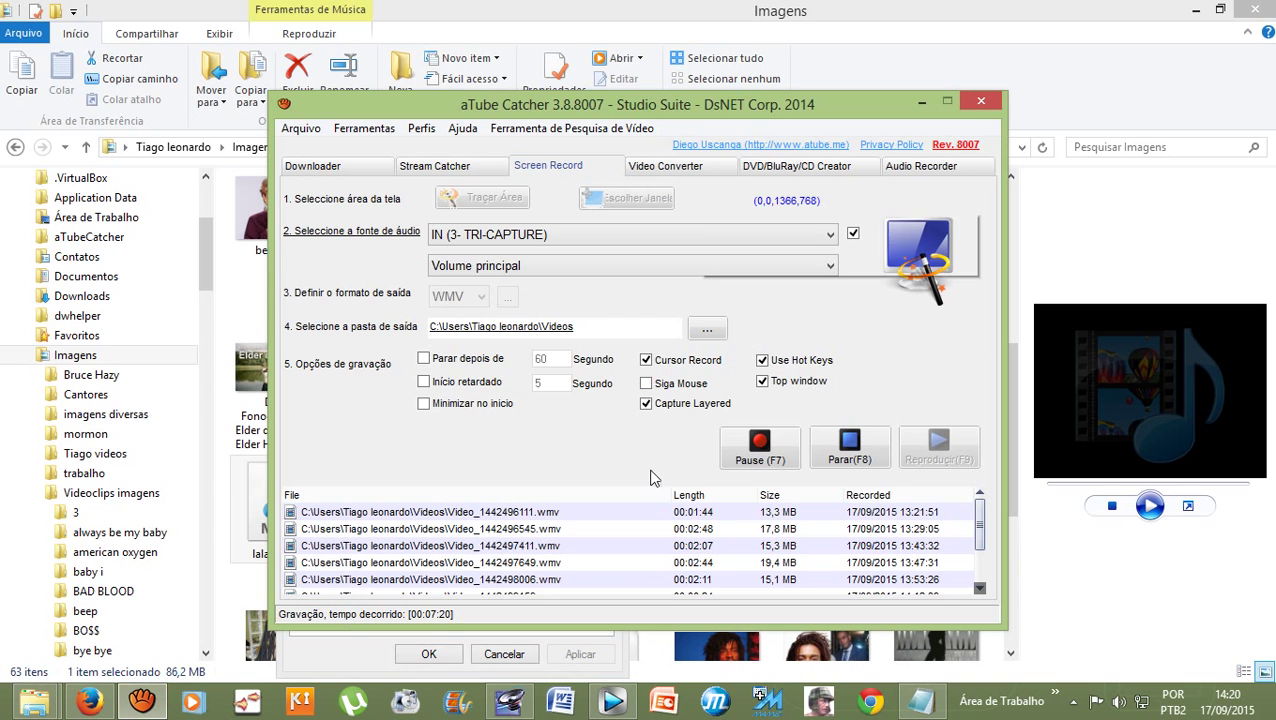